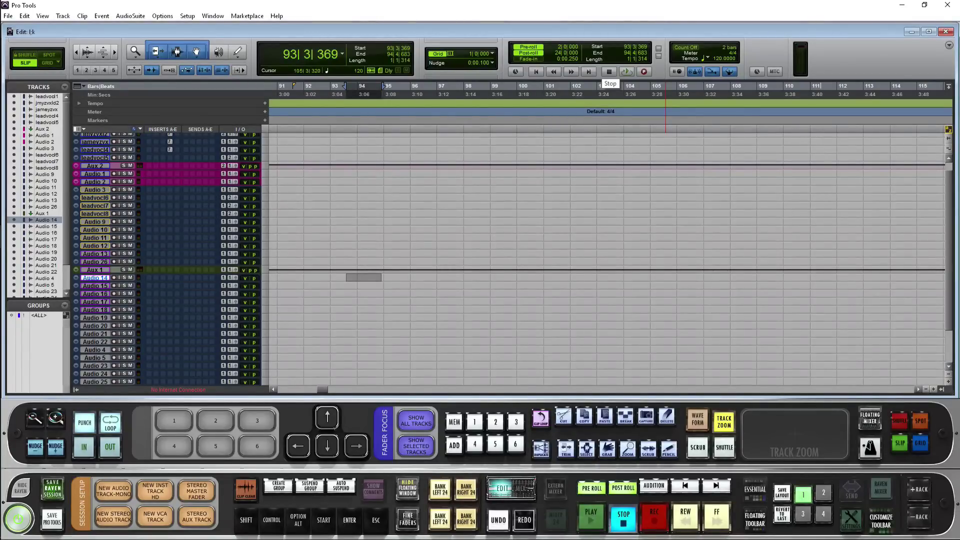
# Open custom button 1 for editing and add the factory scripts PT Window Key Down and PT Window Key Up
pyautogui.click(177, 425)
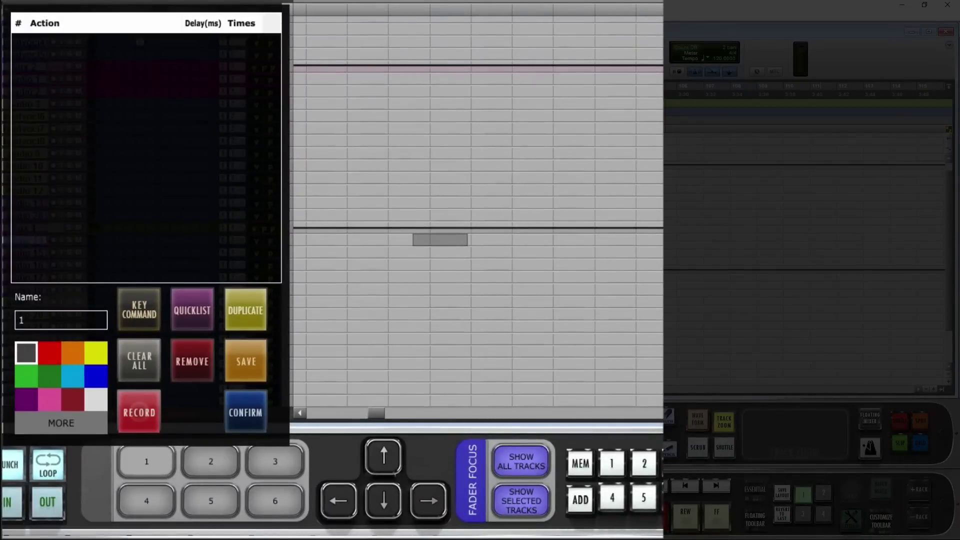
pyautogui.click(192, 310)
pyautogui.click(346, 45)
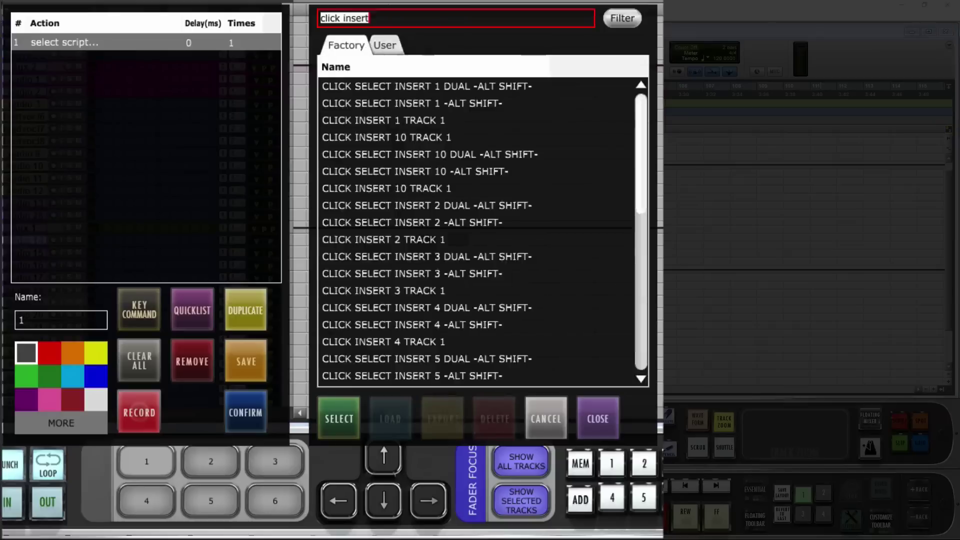
pyautogui.press('BackSpace')
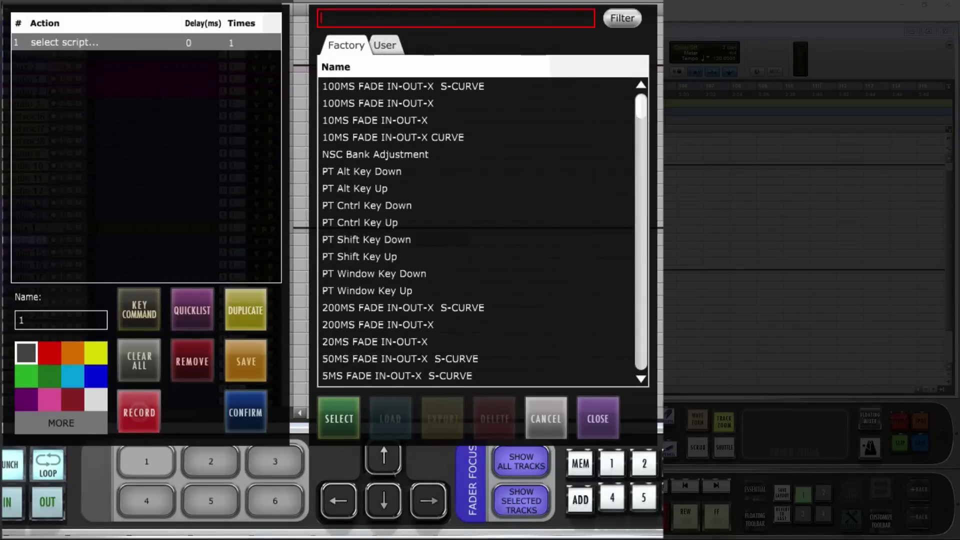
pyautogui.click(476, 274)
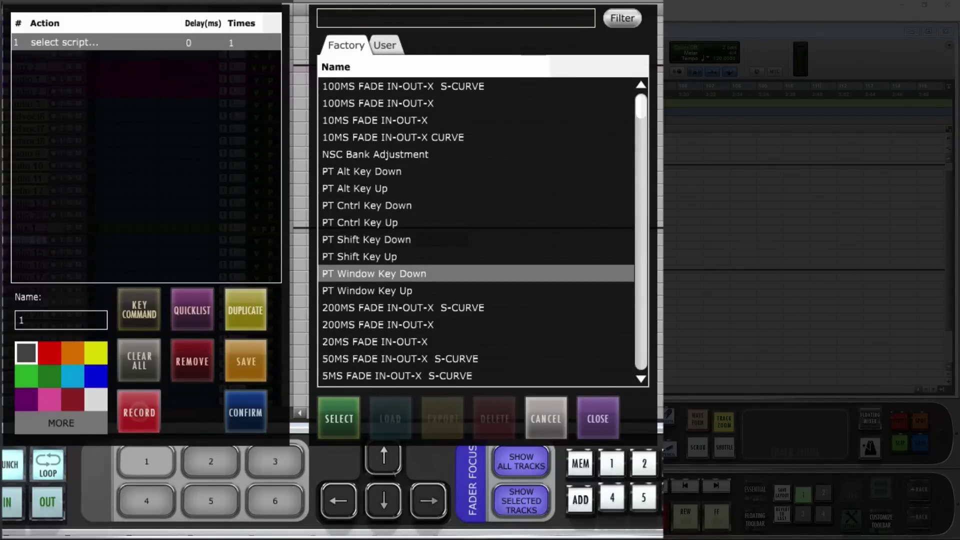
pyautogui.click(339, 418)
pyautogui.click(367, 291)
pyautogui.click(339, 419)
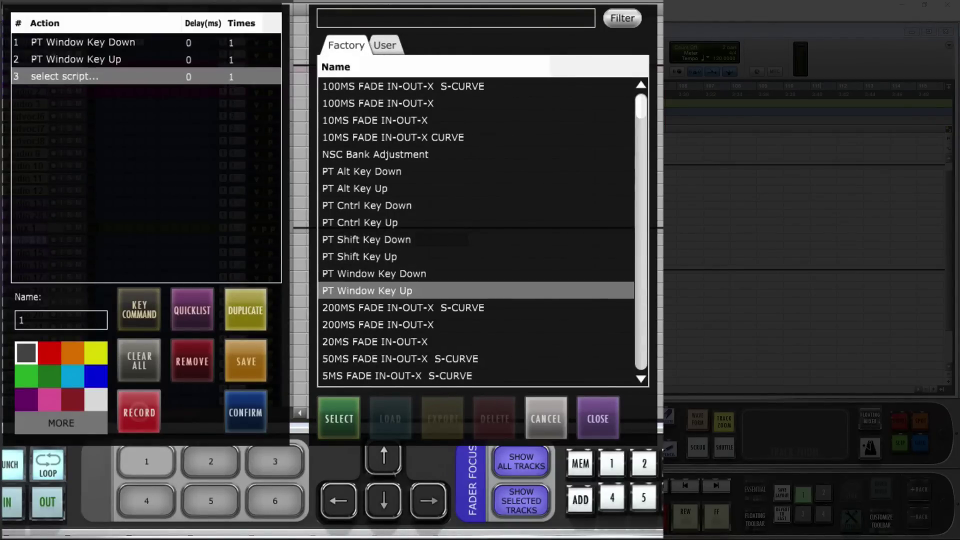
pyautogui.click(597, 418)
# Insert a ctrl + cursor up key command between the PT Window Key Down and PT Window Key Up actions
pyautogui.click(200, 43)
pyautogui.click(139, 310)
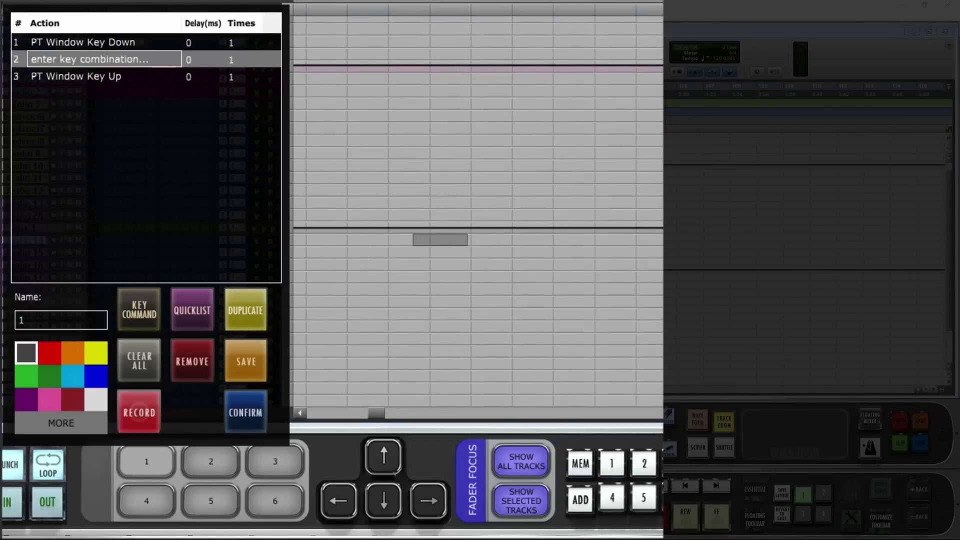
pyautogui.hotkey('ctrl', 'Up')
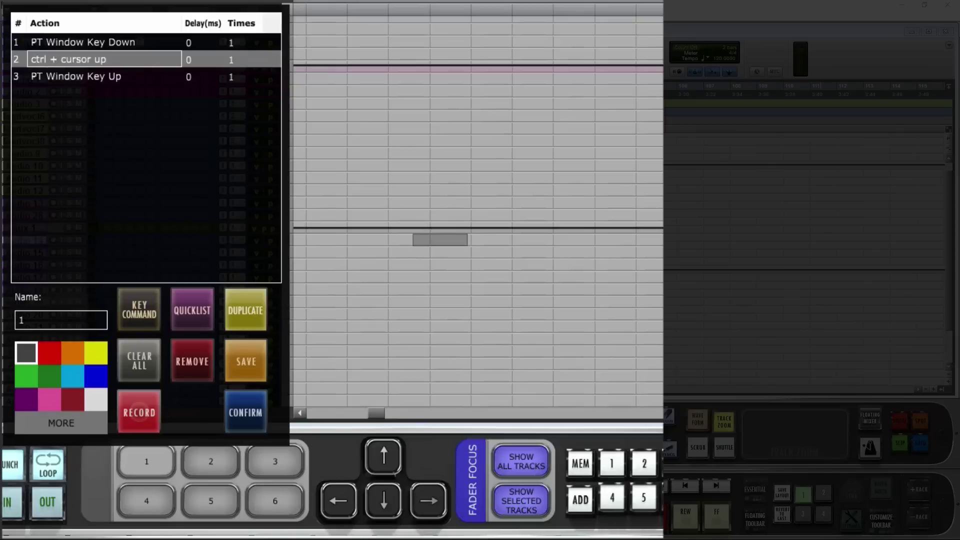
# Name the macro MAKE TRACK BIG, colour its button orange, and run it on the Audio 14 track
pyautogui.write('MAKE TRAC')
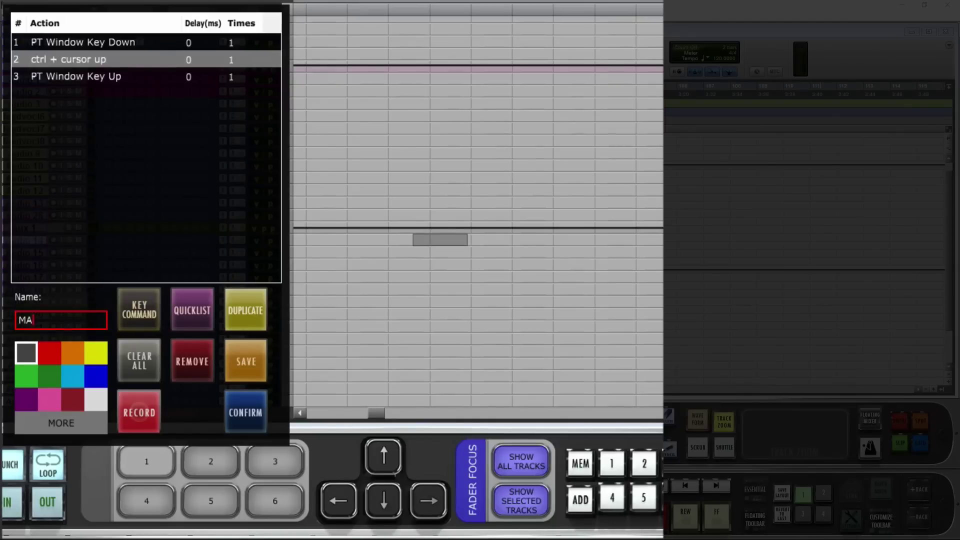
pyautogui.write('K BIG')
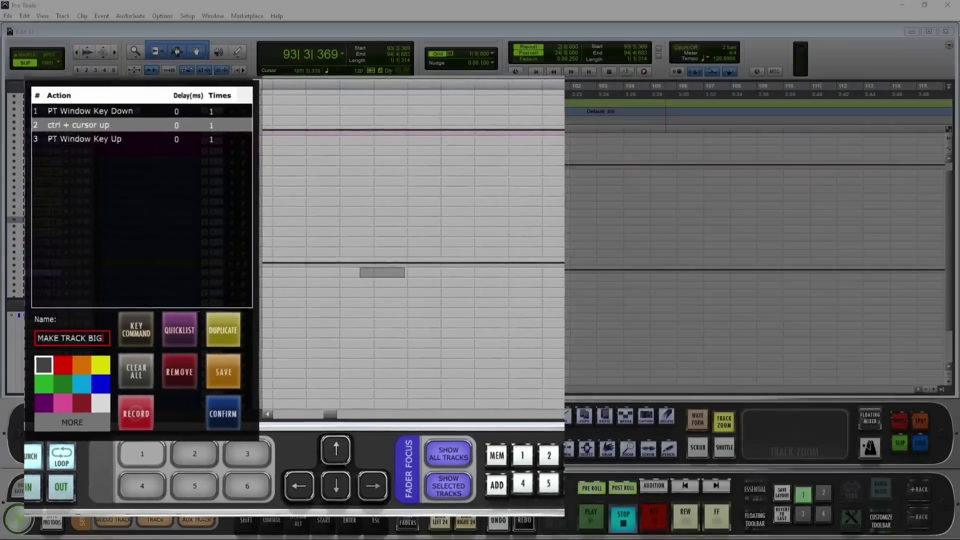
pyautogui.click(81, 365)
pyautogui.click(223, 413)
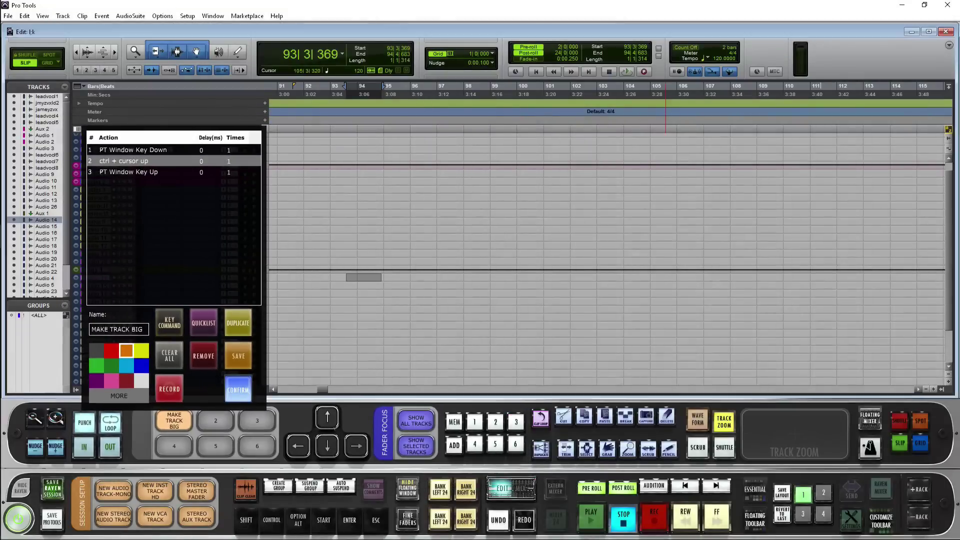
pyautogui.click(142, 454)
pyautogui.click(174, 420)
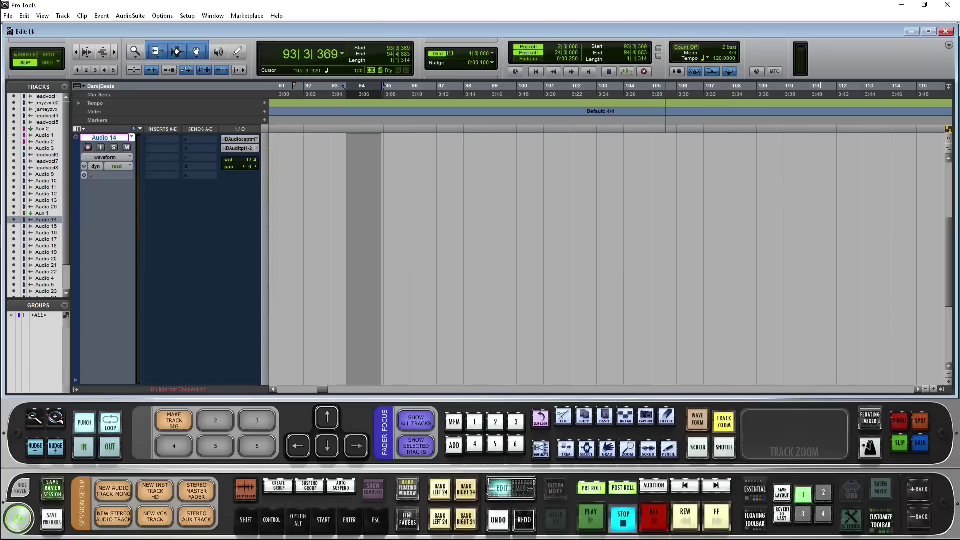
# From custom button 6, record opening the first insert slot of Audio 14 and save the recording as CLICK INS 1 EDIT WINDW
pyautogui.click(257, 445)
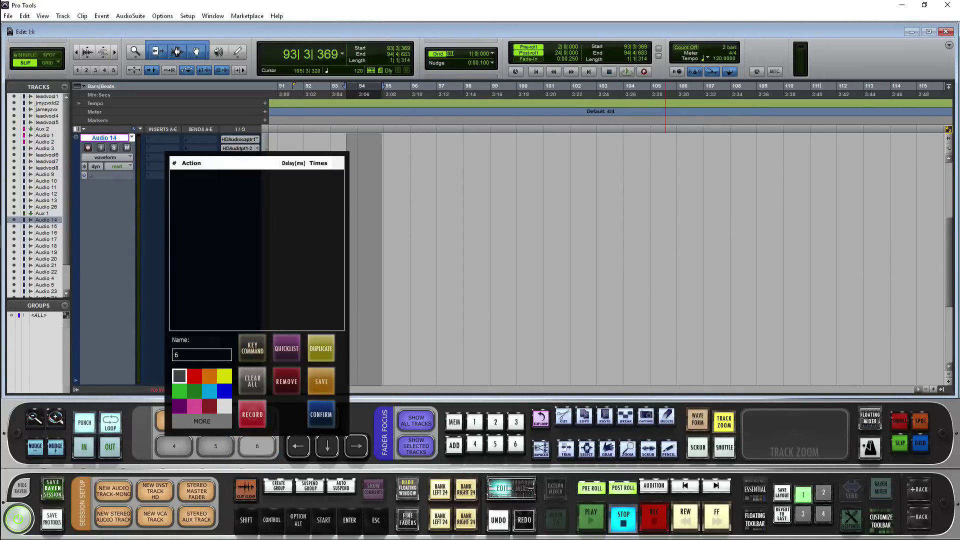
pyautogui.click(252, 415)
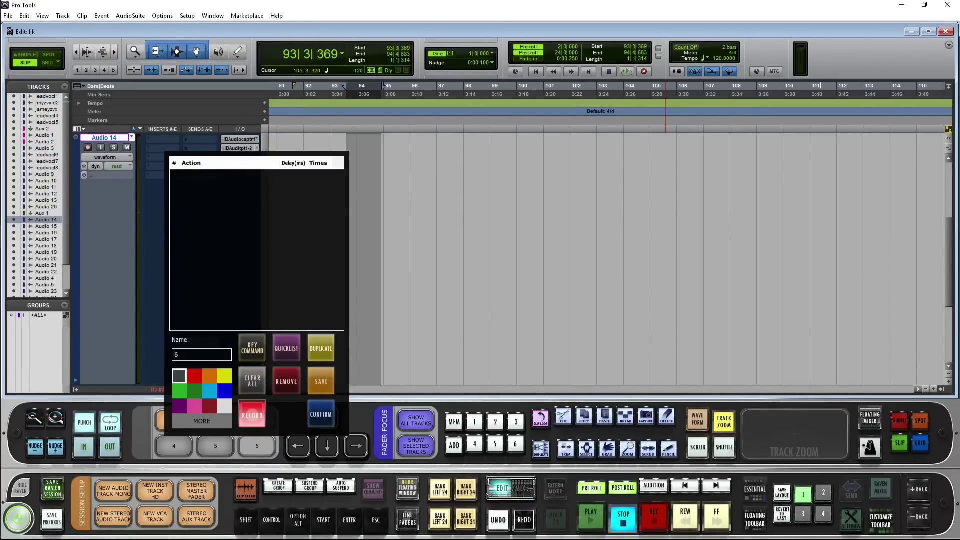
pyautogui.click(162, 140)
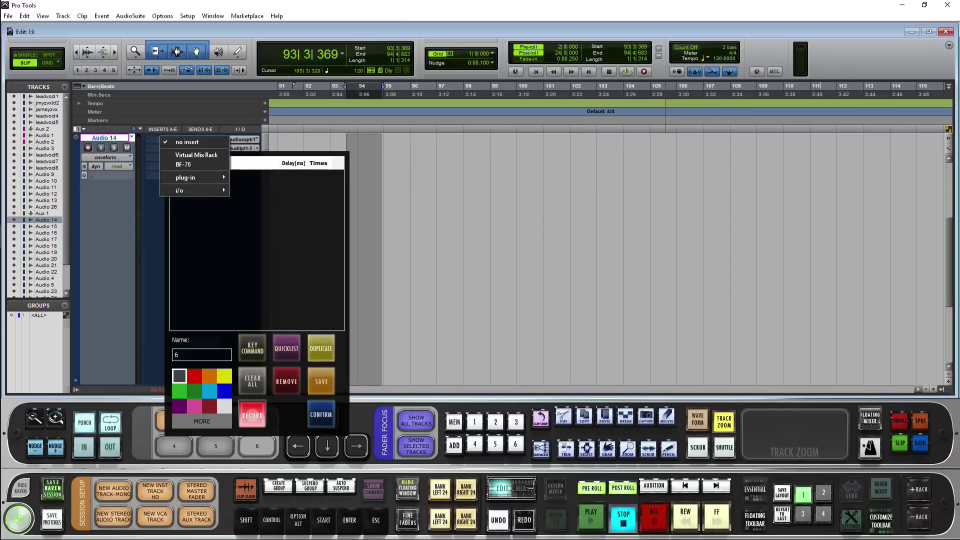
pyautogui.click(252, 414)
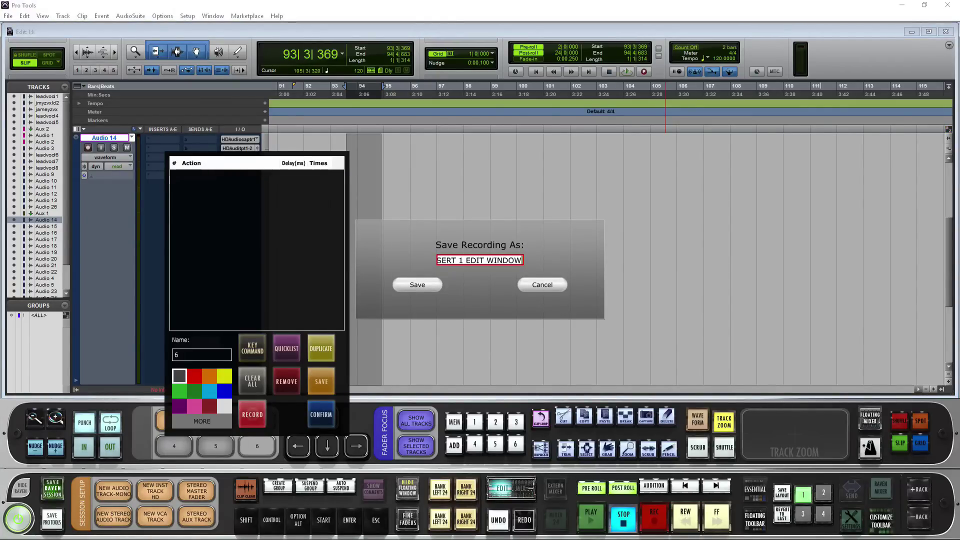
pyautogui.write('CLICK INS 1')
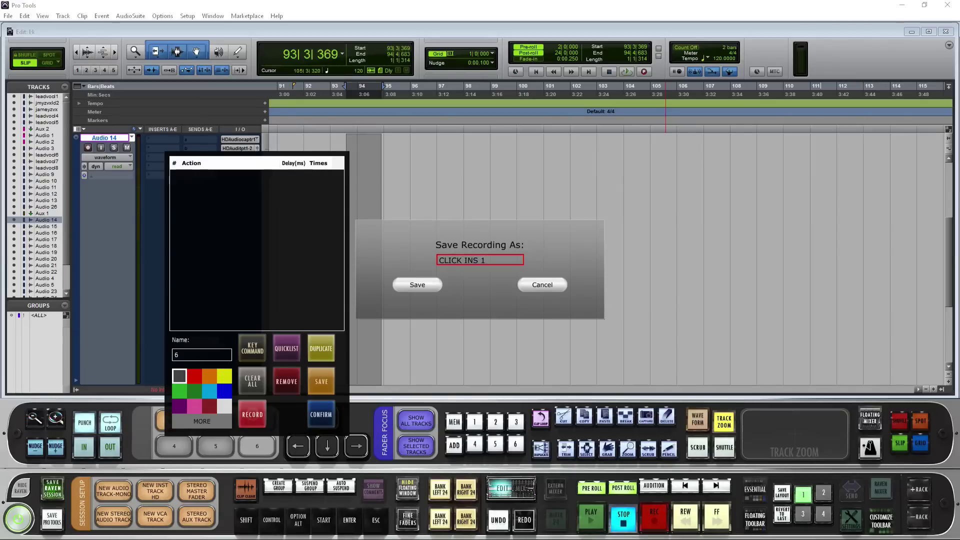
pyautogui.write(' EDIT WINDW')
pyautogui.click(417, 284)
# Find the user script CLICK INS 1 EDIT WINDW by filtering for "click ins" and add it to button 6
pyautogui.click(287, 349)
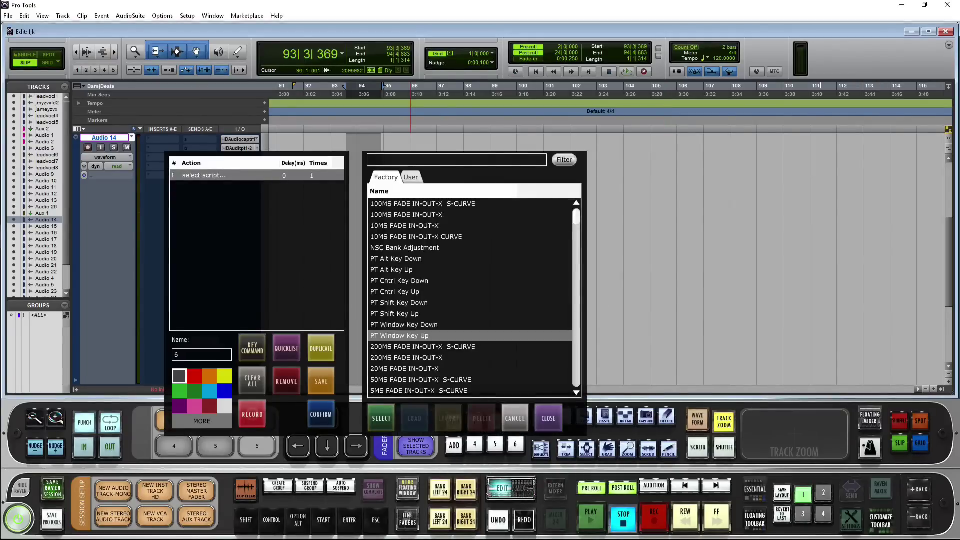
pyautogui.click(411, 177)
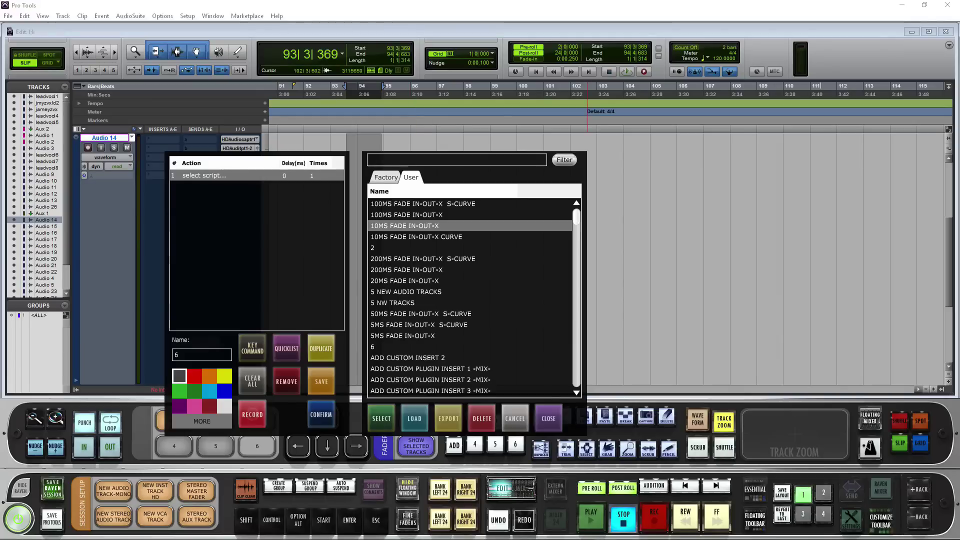
pyautogui.scroll(-10, 473, 295)
pyautogui.scroll(5, 472, 295)
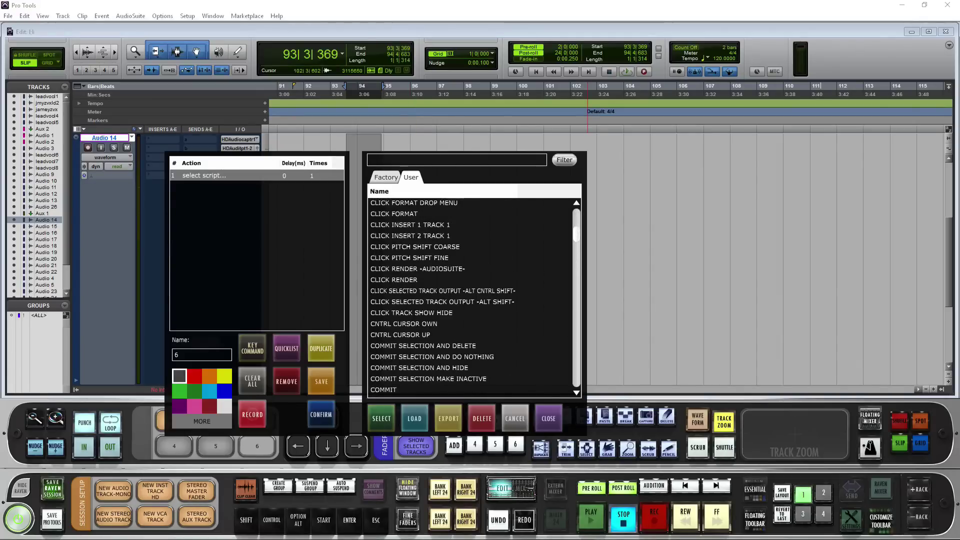
pyautogui.click(457, 160)
pyautogui.write('click ins')
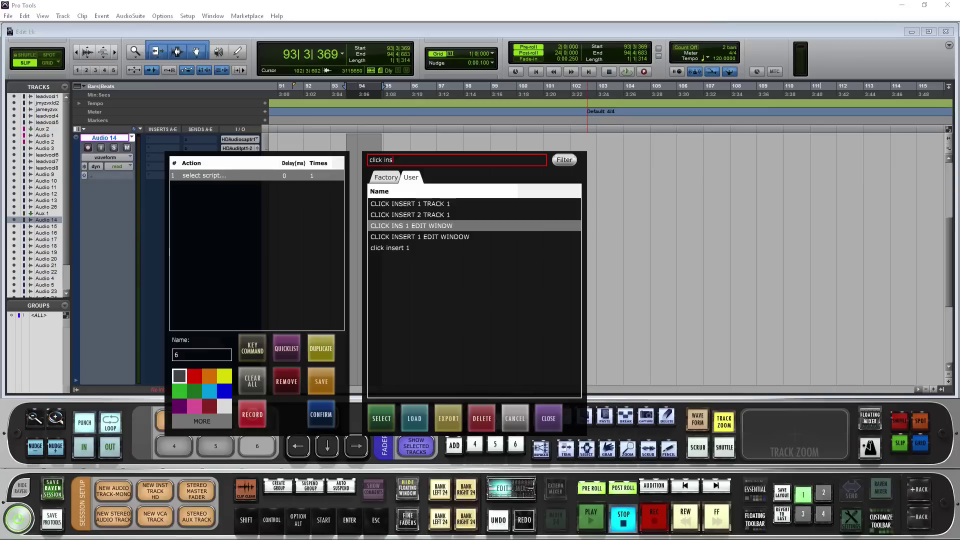
pyautogui.click(381, 418)
pyautogui.click(548, 418)
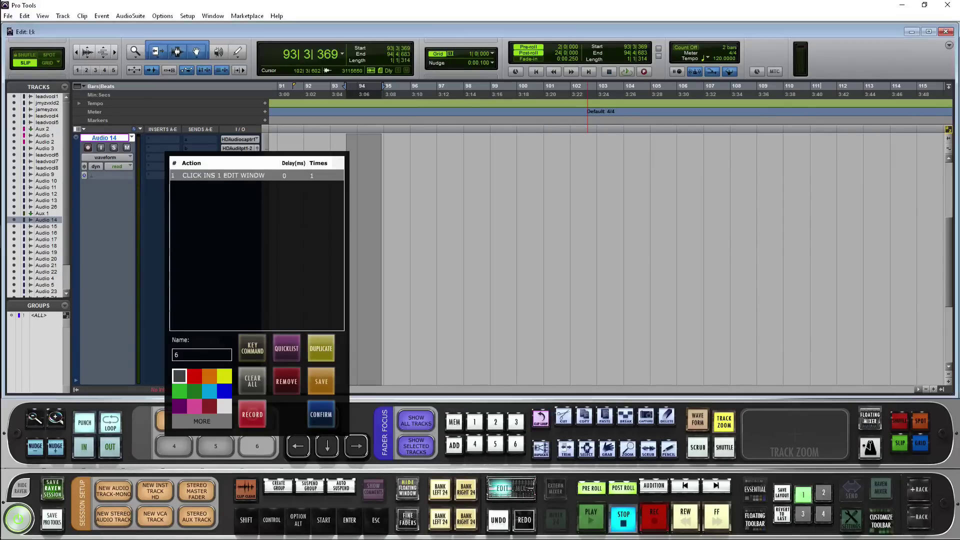
# Name the button 6 macro click, colour it orange, and confirm it
pyautogui.click(201, 355)
pyautogui.press('BackSpace')
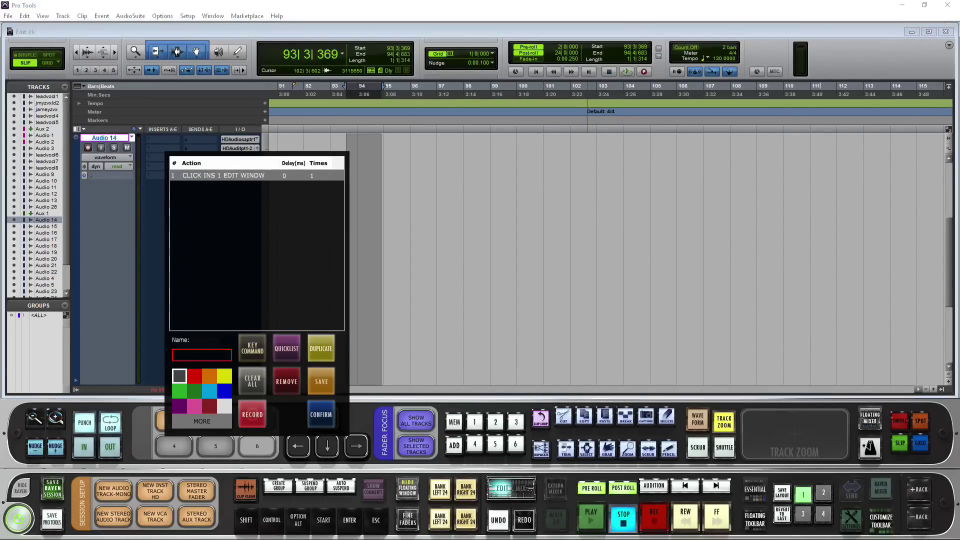
pyautogui.write('click')
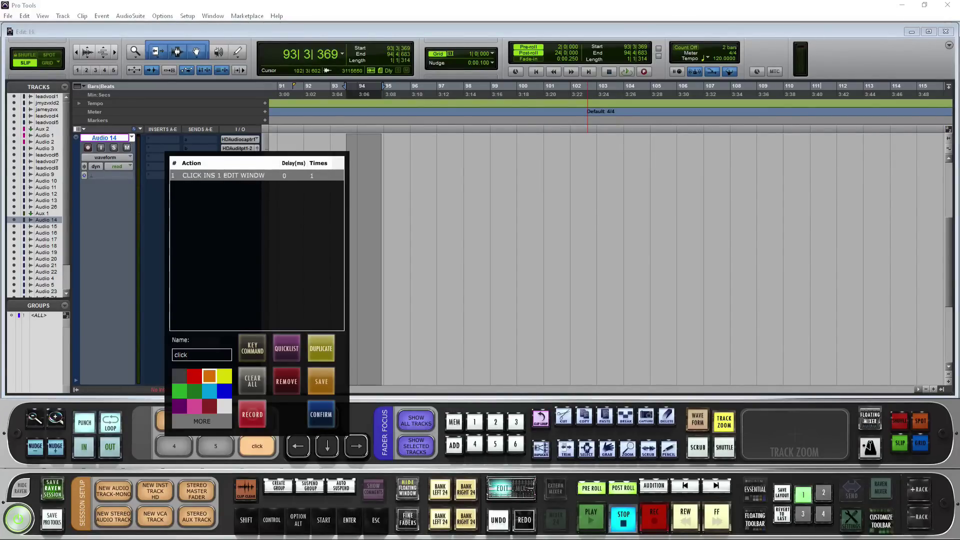
pyautogui.click(321, 415)
# Test the click macro by opening the first insert selector on Audio 14
pyautogui.click(160, 138)
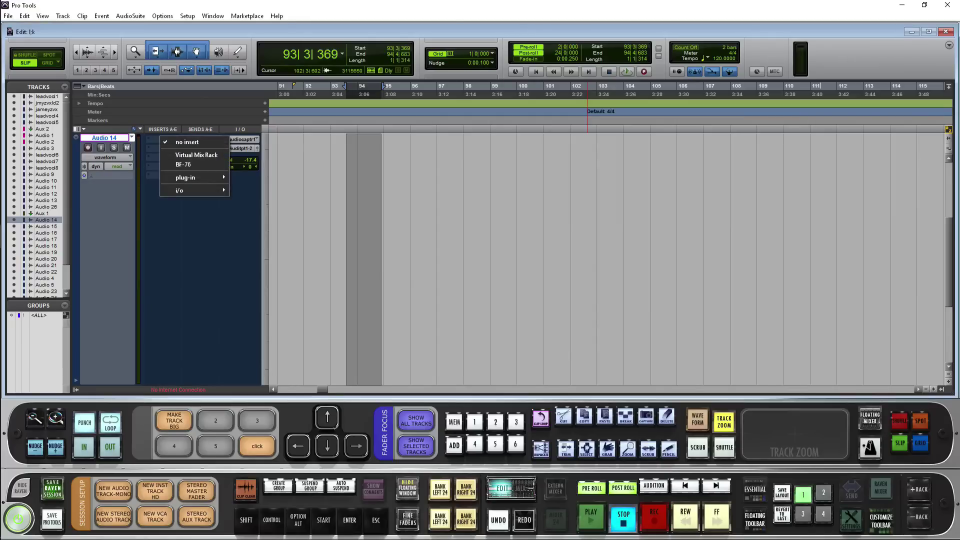
pyautogui.click(316, 240)
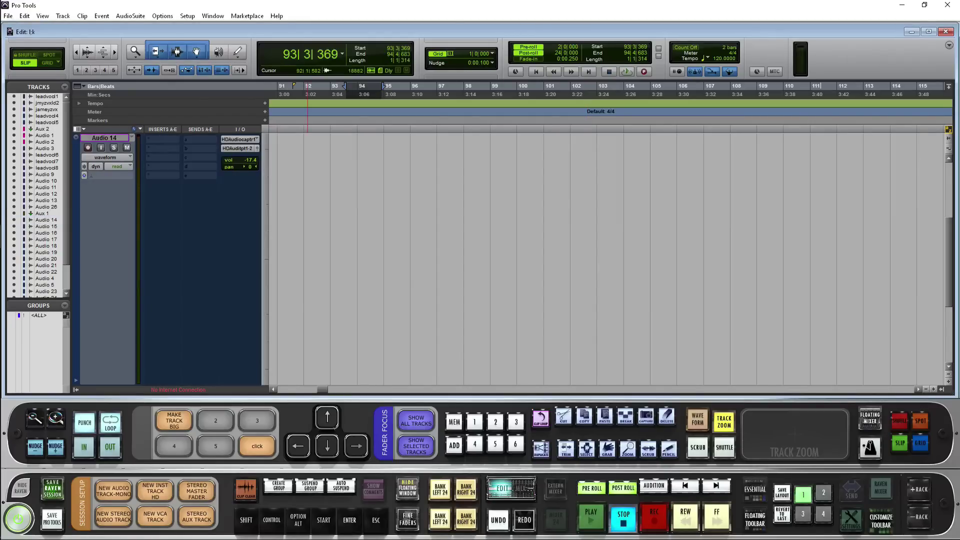
pyautogui.click(256, 446)
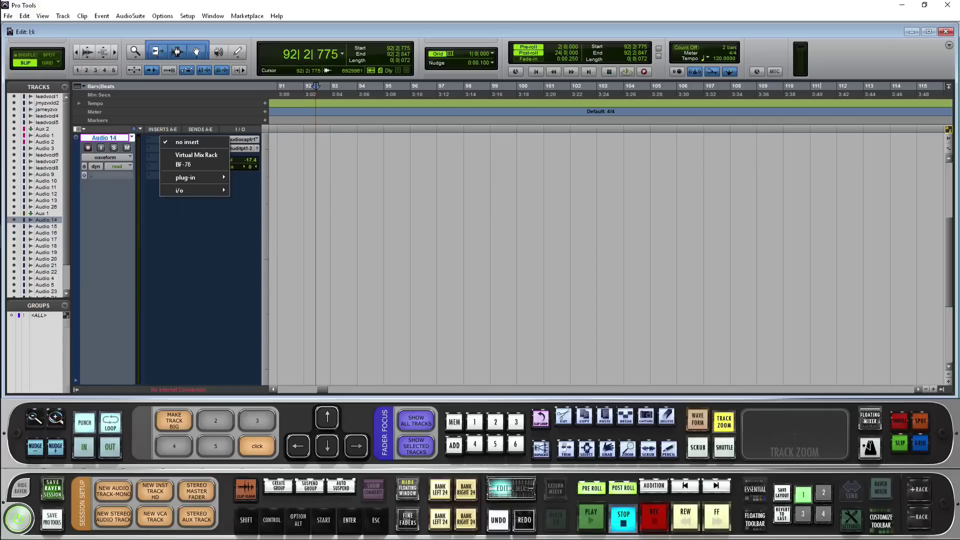
# Reopen the MAKE TRACK BIG macro and add the script CLICK INS 1 EDIT WINDW as its fourth action
pyautogui.rightClick(174, 420)
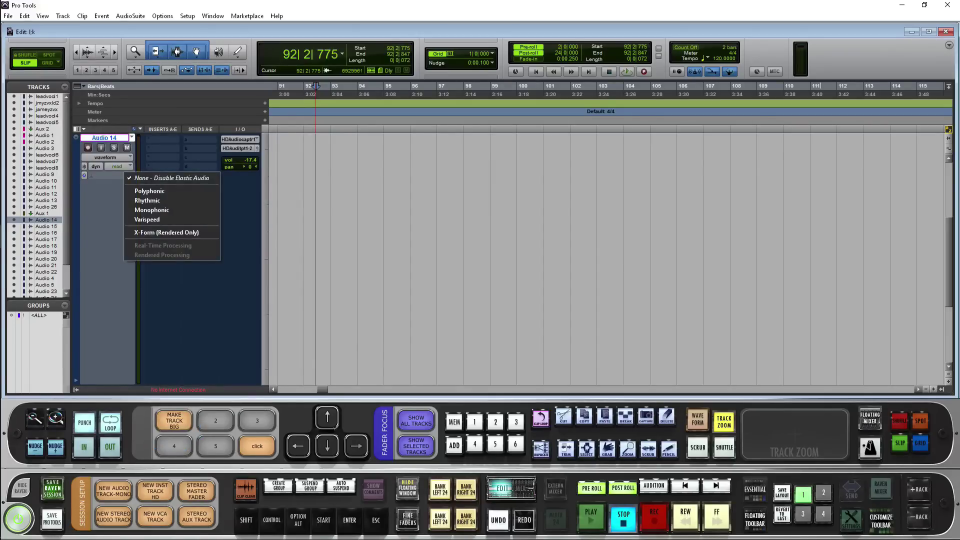
pyautogui.rightClick(174, 421)
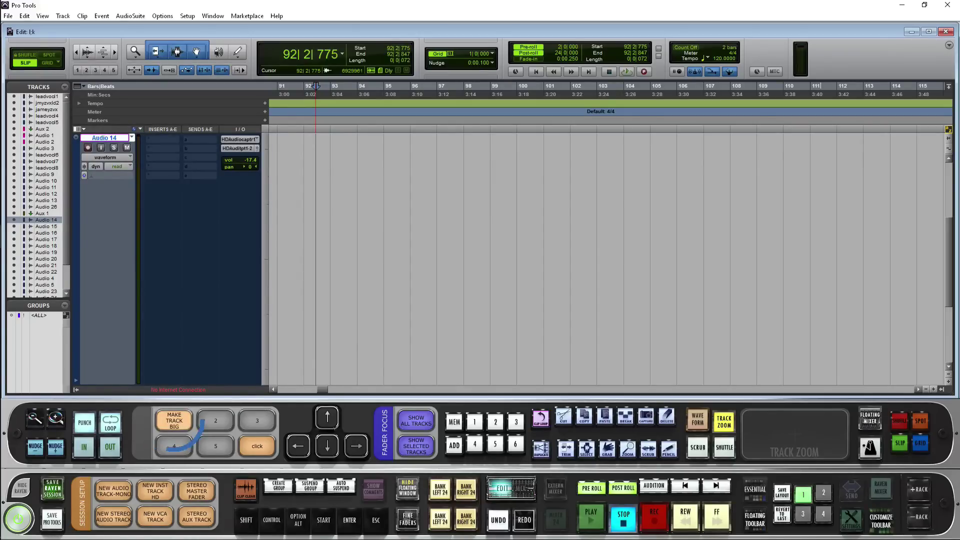
pyautogui.click(210, 172)
pyautogui.click(203, 323)
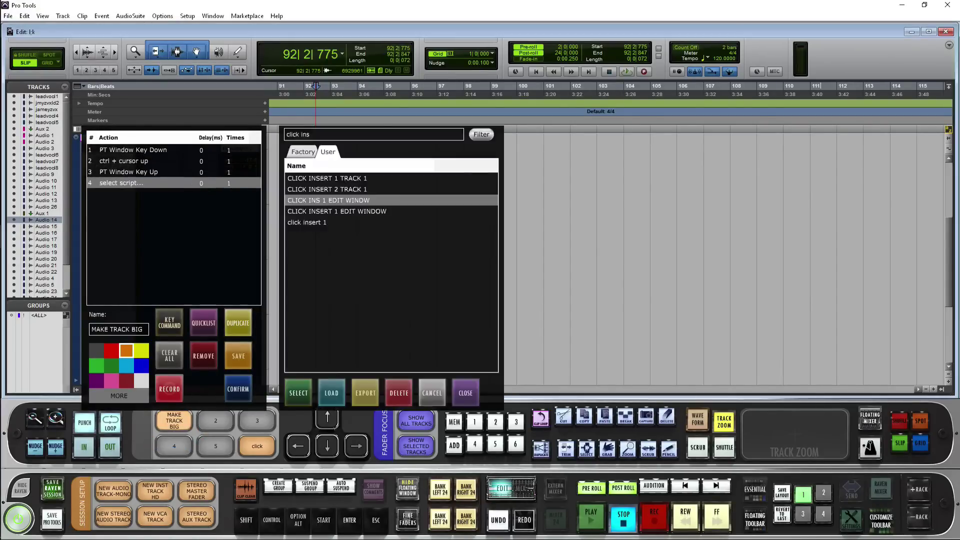
pyautogui.click(298, 393)
pyautogui.click(466, 393)
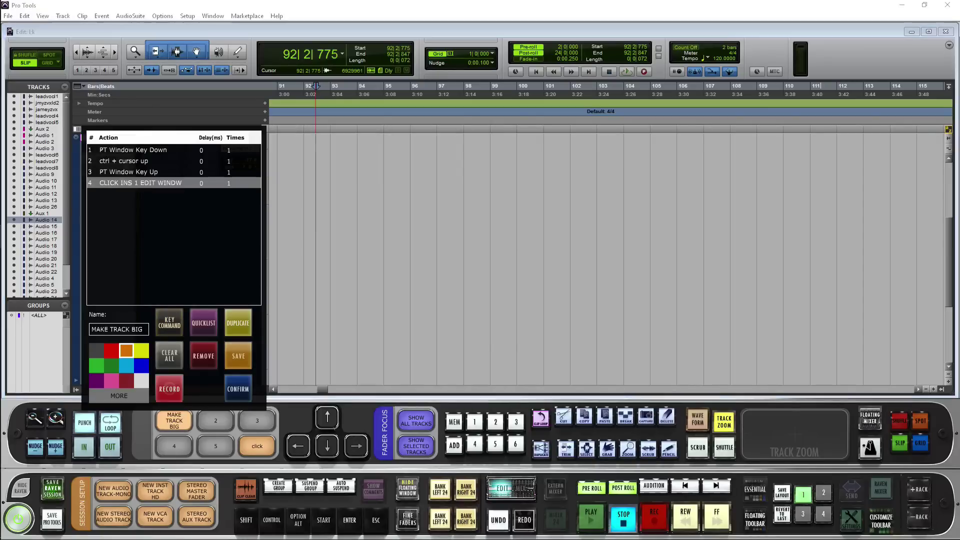
# Set delays of 10 ms for the macro's first three actions and 1000 ms for CLICK INS 1 EDIT WINDW, and confirm
pyautogui.click(210, 150)
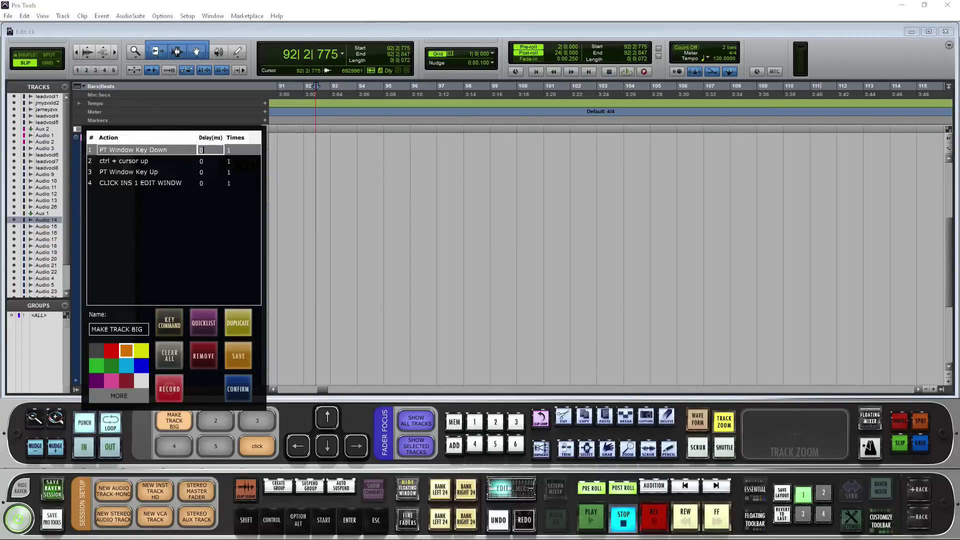
pyautogui.write('10')
pyautogui.press('Return')
pyautogui.write('10')
pyautogui.press('Return')
pyautogui.write('10')
pyautogui.press('Return')
pyautogui.write('1000')
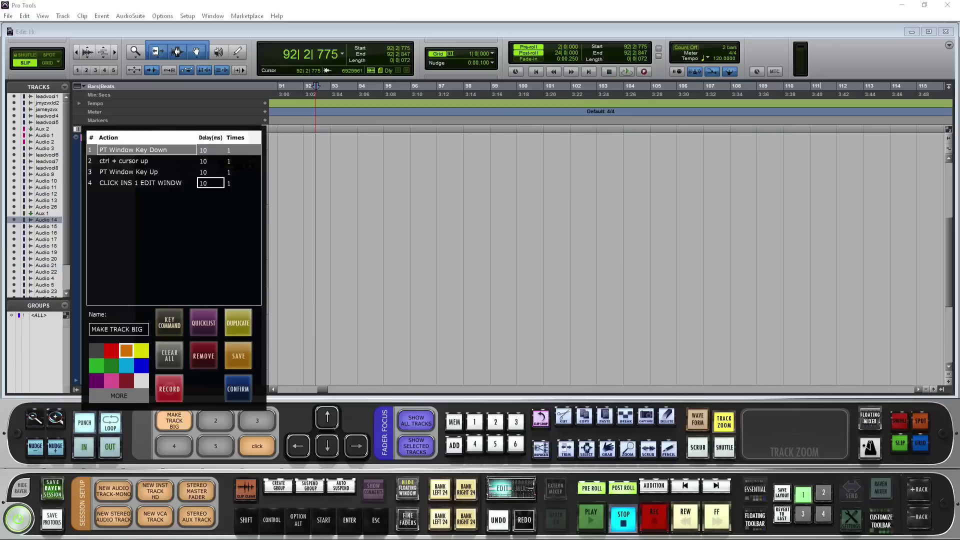
pyautogui.click(210, 183)
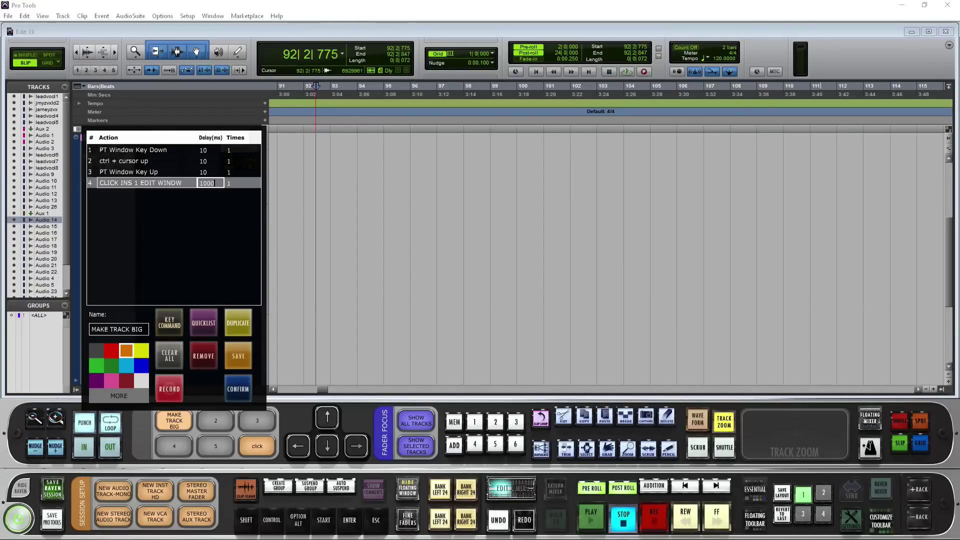
pyautogui.click(238, 389)
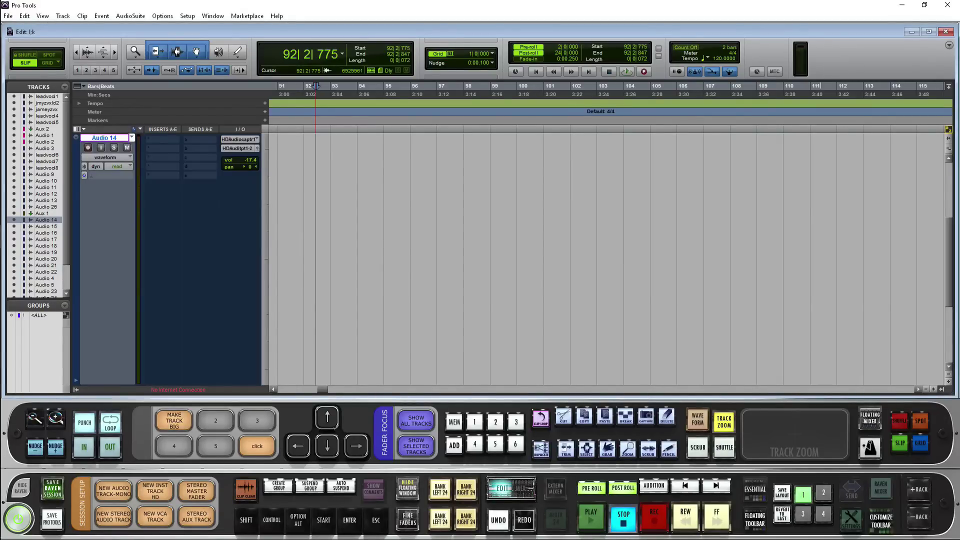
# Walk through Audio 14's first insert choices into the plug-in list, stepping through the S entries to Slate Digital, and back out
pyautogui.click(160, 139)
pyautogui.press('Down')
pyautogui.press('Down')
pyautogui.press('Down')
pyautogui.press('Down')
pyautogui.press('Down')
pyautogui.press('Down')
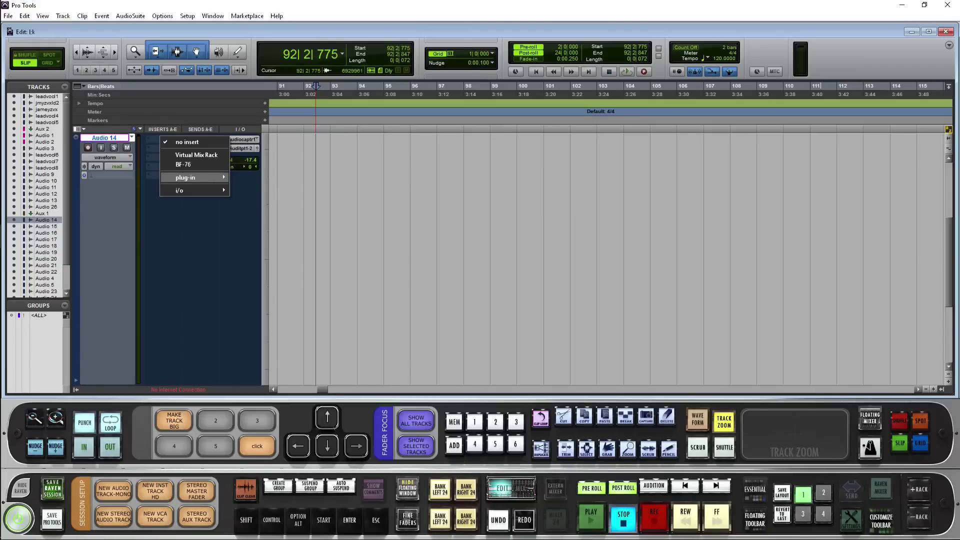
pyautogui.press('Right')
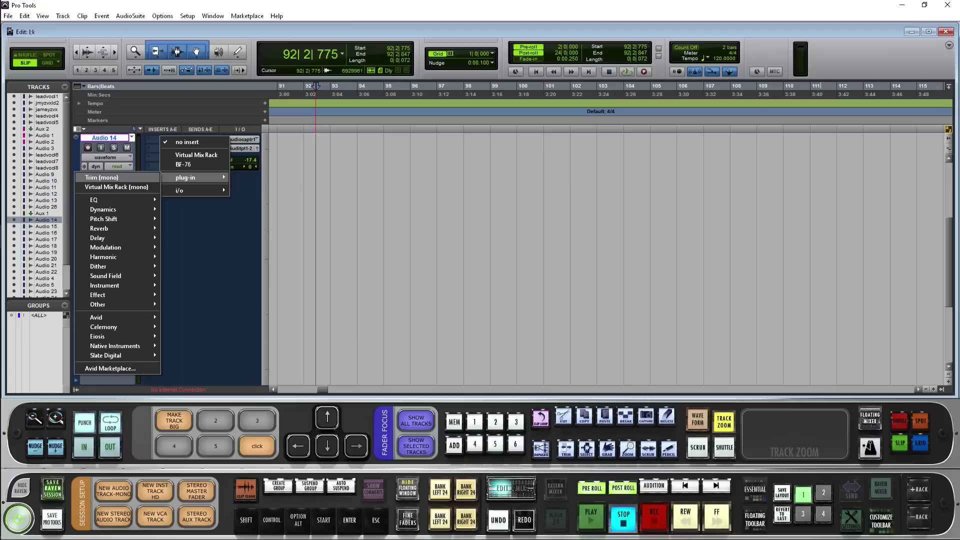
pyautogui.press('s')
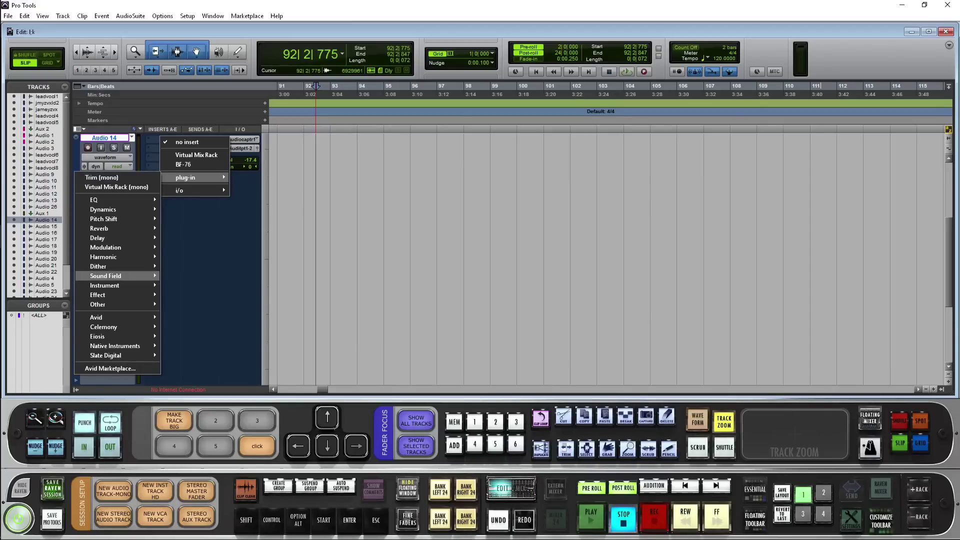
pyautogui.press('s')
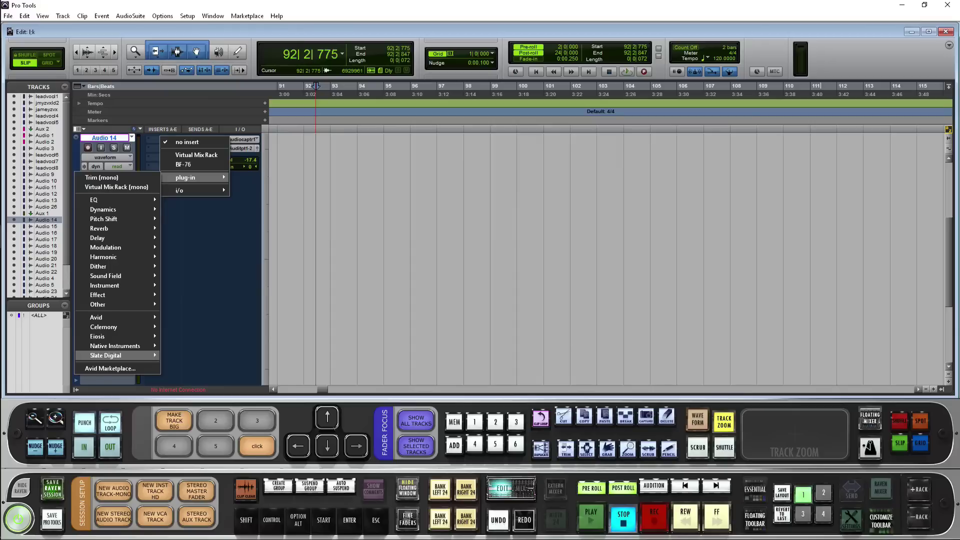
pyautogui.press('Escape')
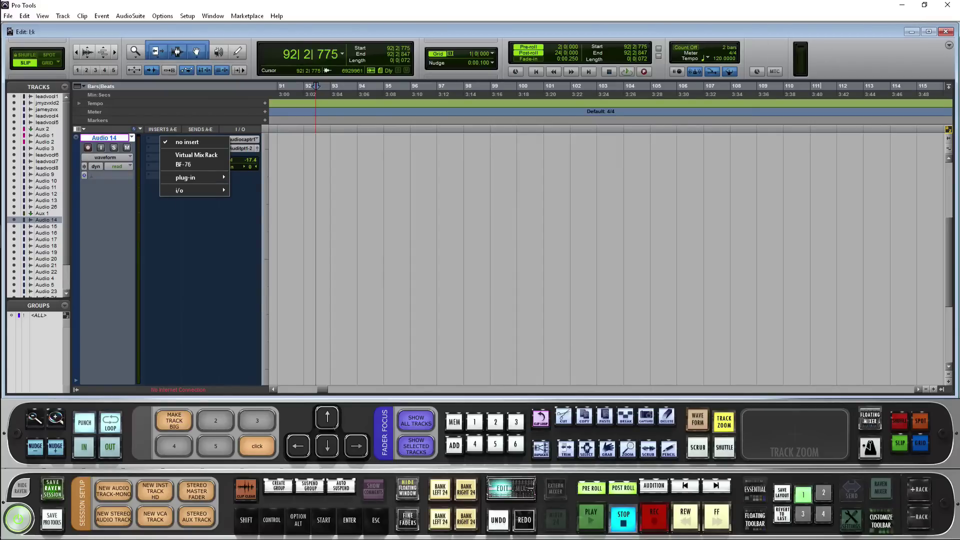
# Trace the path from the plug-in list through Slate Digital to Virtual Mix Rack (mono), and close it without adding the plug-in
pyautogui.press('Down')
pyautogui.press('Down')
pyautogui.press('Down')
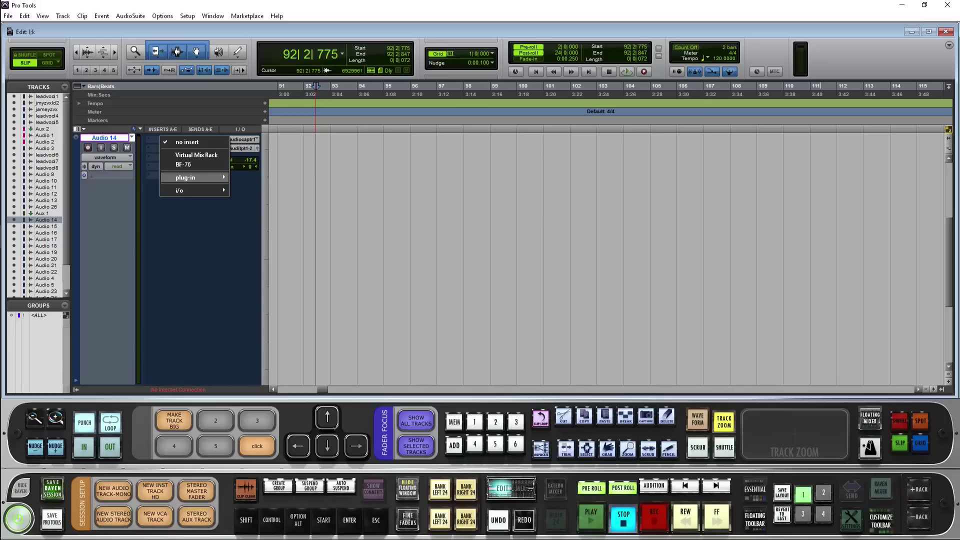
pyautogui.press('Right')
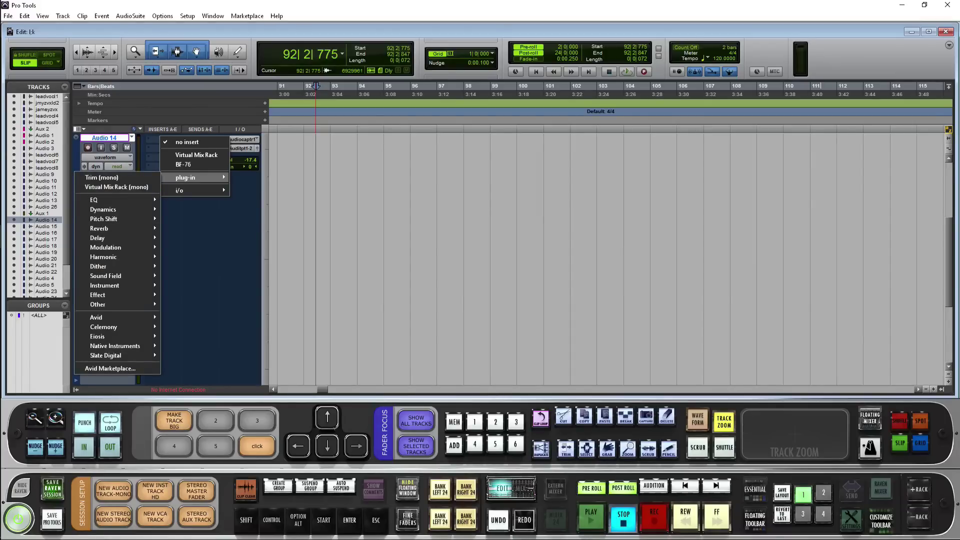
pyautogui.click(106, 355)
pyautogui.press('Down')
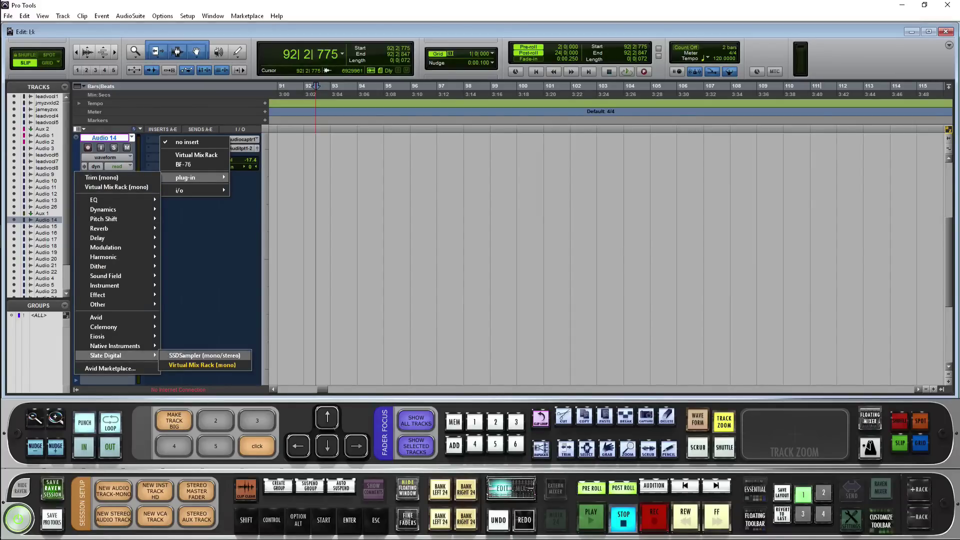
pyautogui.press('Down')
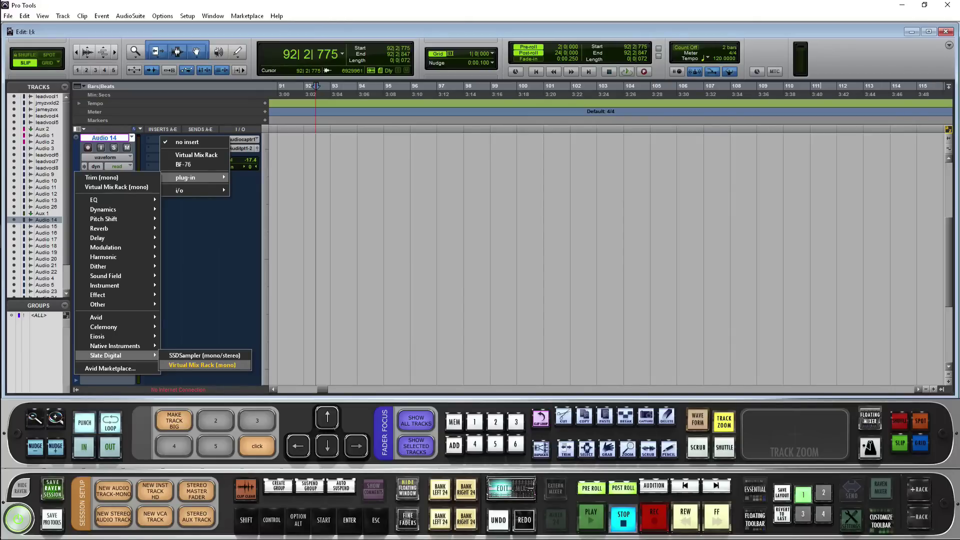
pyautogui.click(305, 280)
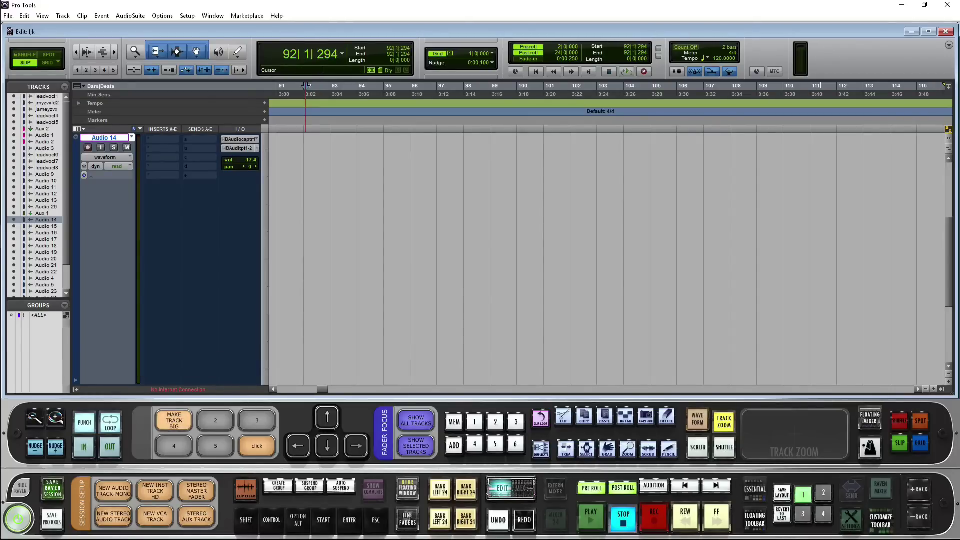
# Reopen the MAKE TRACK BIG macro and add a cursor down key command with a 10 ms delay, repeated 6 times
pyautogui.rightClick(174, 421)
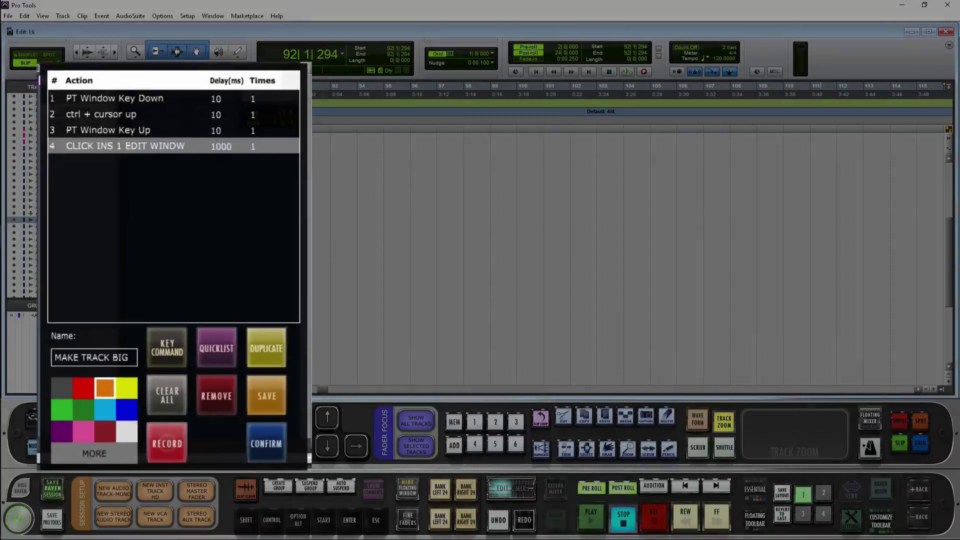
pyautogui.click(167, 347)
pyautogui.press('Down')
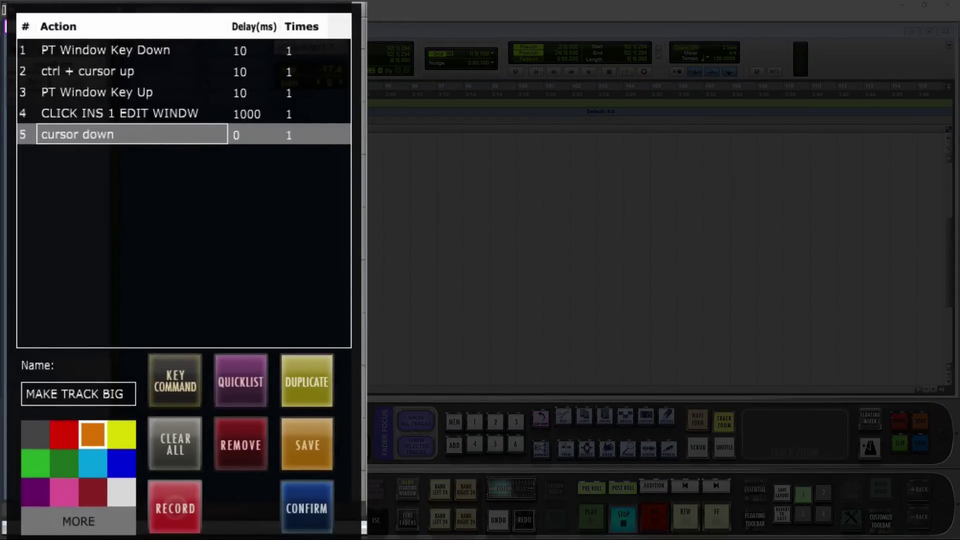
pyautogui.press('Tab')
pyautogui.press('BackSpace')
pyautogui.write('10')
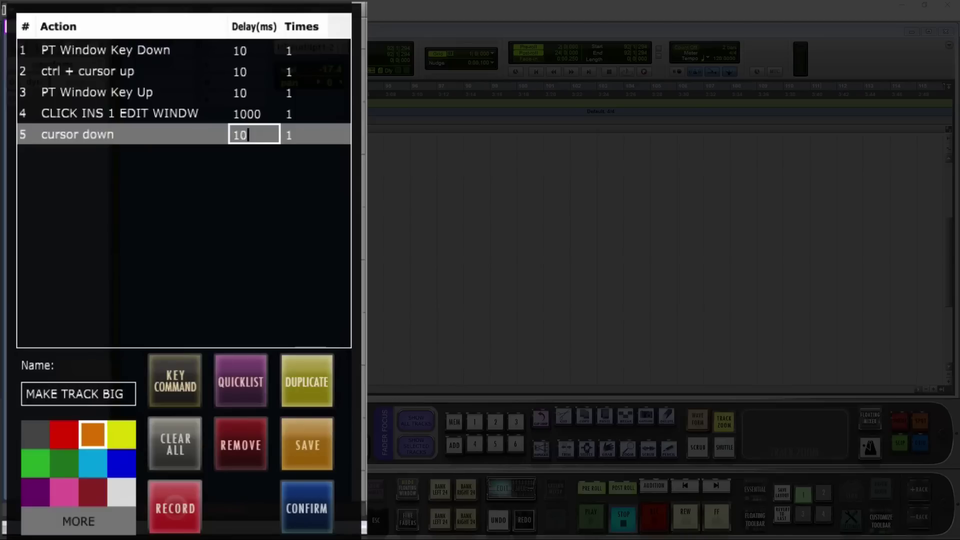
pyautogui.press('Tab')
pyautogui.click(305, 134)
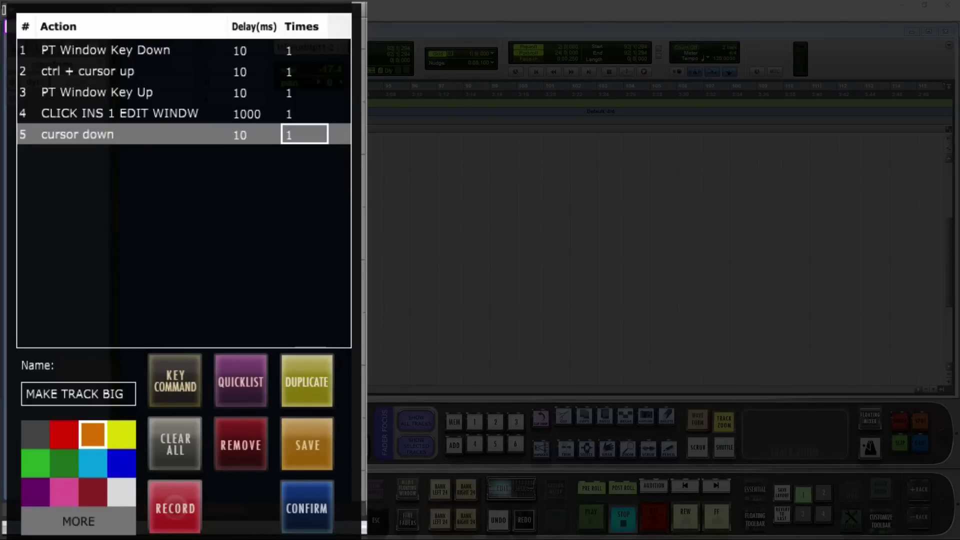
pyautogui.press('BackSpace')
pyautogui.write('6')
# Add a cursor right key command with a 100 ms delay as the macro's sixth action
pyautogui.click(175, 381)
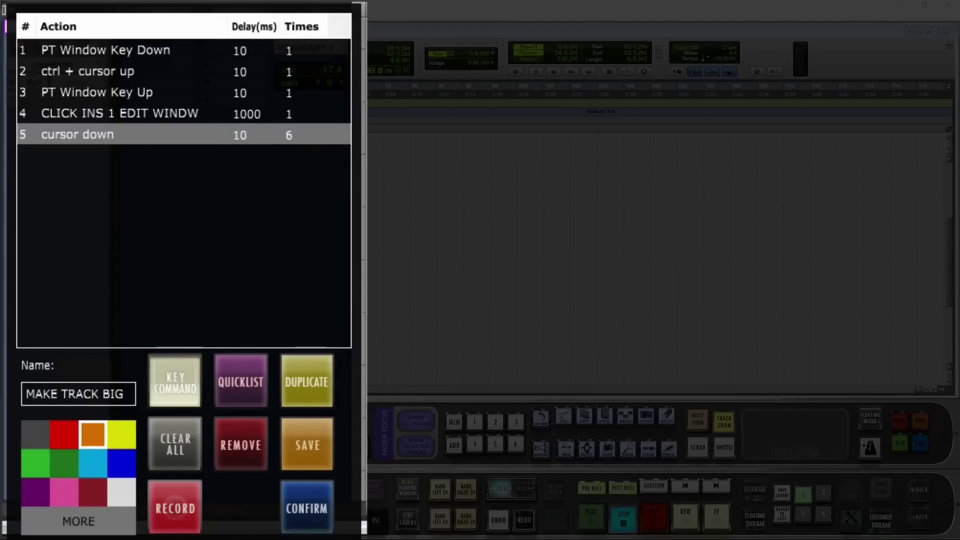
pyautogui.press('Right')
pyautogui.press('Tab')
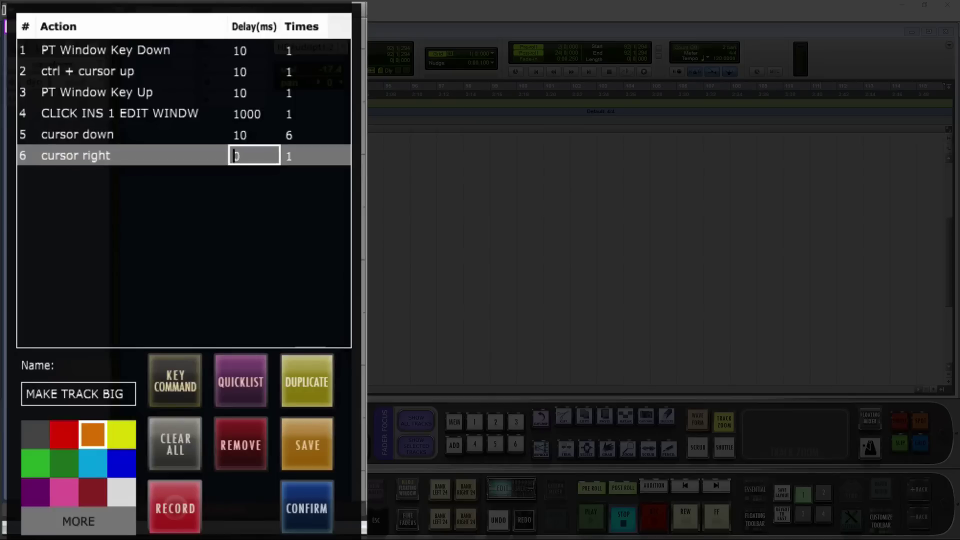
pyautogui.write('100')
# Add the S key command as the seventh action, with a 10 ms delay and 2 repetitions
pyautogui.click(175, 381)
pyautogui.press('s')
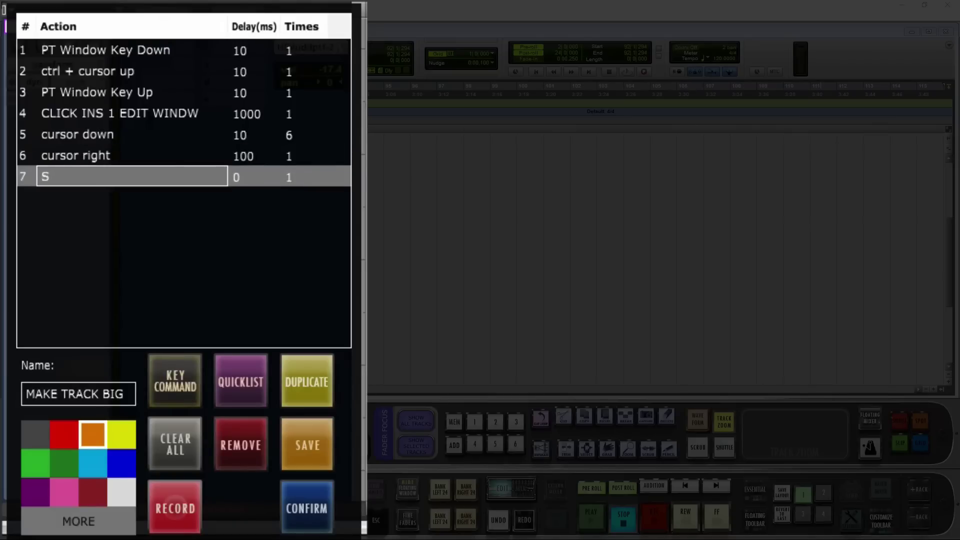
pyautogui.press('Tab')
pyautogui.press('BackSpace')
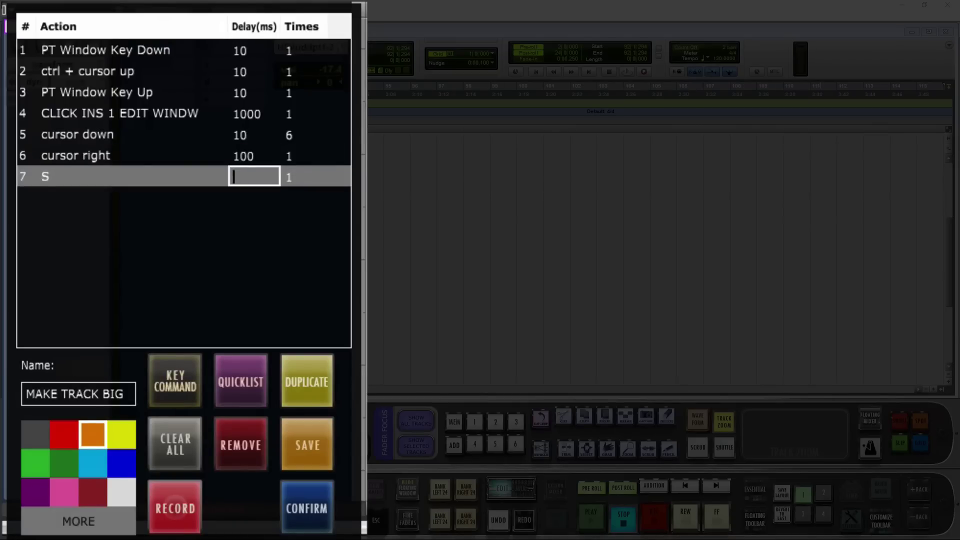
pyautogui.write('10')
pyautogui.press('Tab')
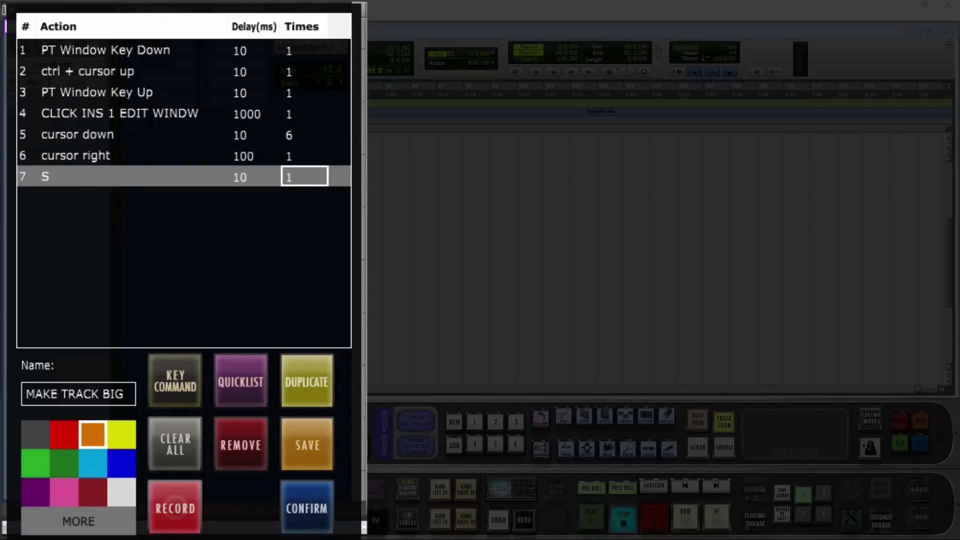
pyautogui.press('BackSpace')
pyautogui.write('2')
# Add a cursor right key command with a 10 ms delay, followed by a V key command as the ninth action
pyautogui.press('Tab')
pyautogui.press('Right')
pyautogui.press('Tab')
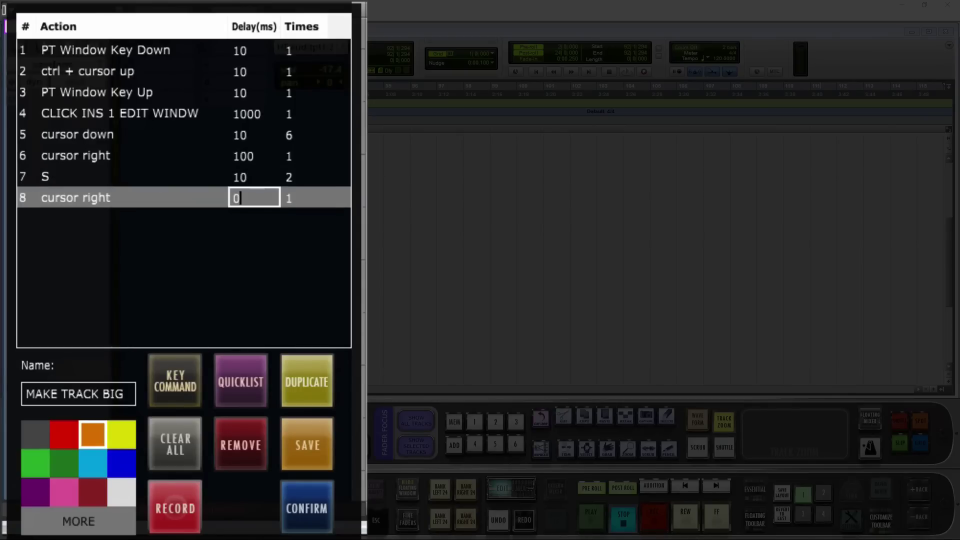
pyautogui.press('BackSpace')
pyautogui.write('10')
pyautogui.press('Return')
pyautogui.press('v')
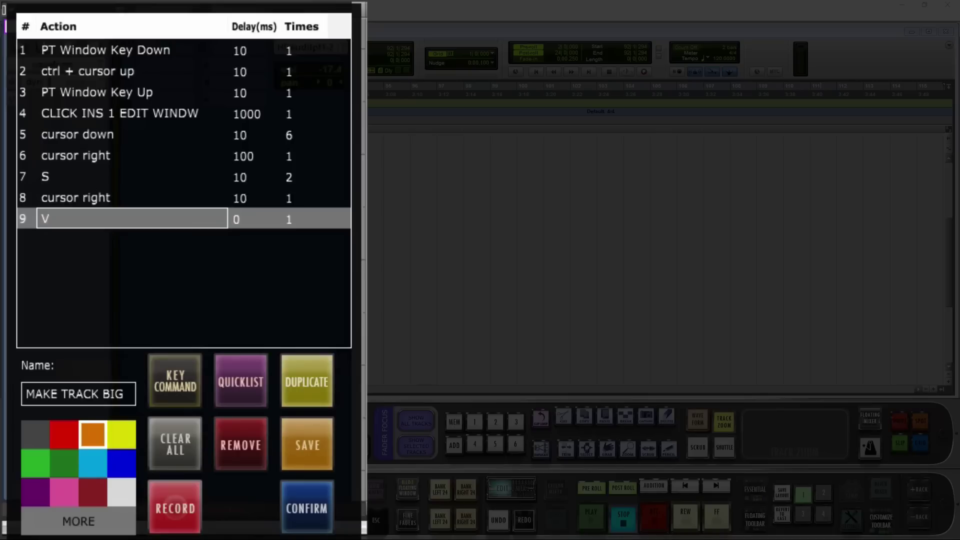
# Rename the macro ADD VMR INSERT 1 EDIT and confirm it
pyautogui.click(79, 394)
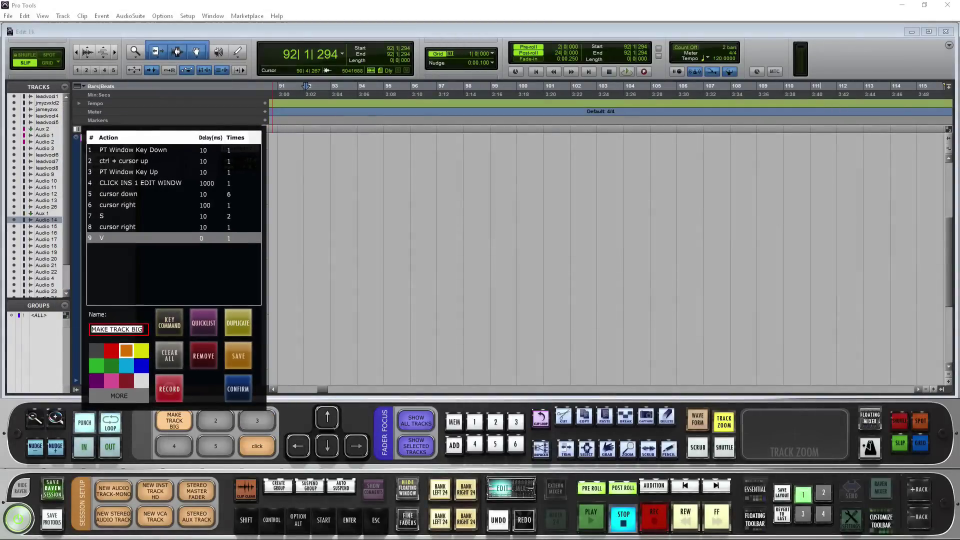
pyautogui.write('ADD VMR ')
pyautogui.write('INSERT 1 EDIT')
pyautogui.click(237, 389)
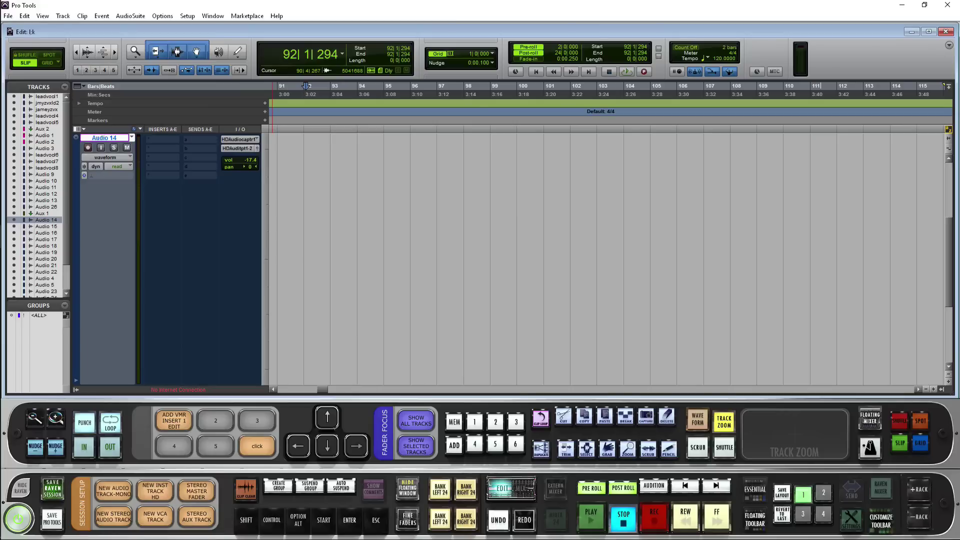
# Reduce Audio 14's track height, and test the ADD VMR INSERT 1 EDIT macro on Audio 15
pyautogui.press('super+Down')
pyautogui.press('super+Down')
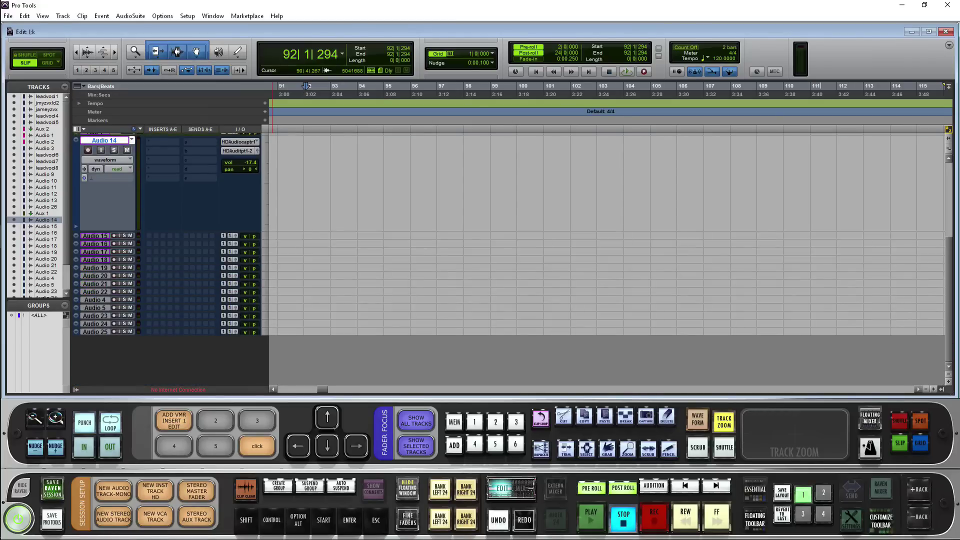
pyautogui.click(95, 235)
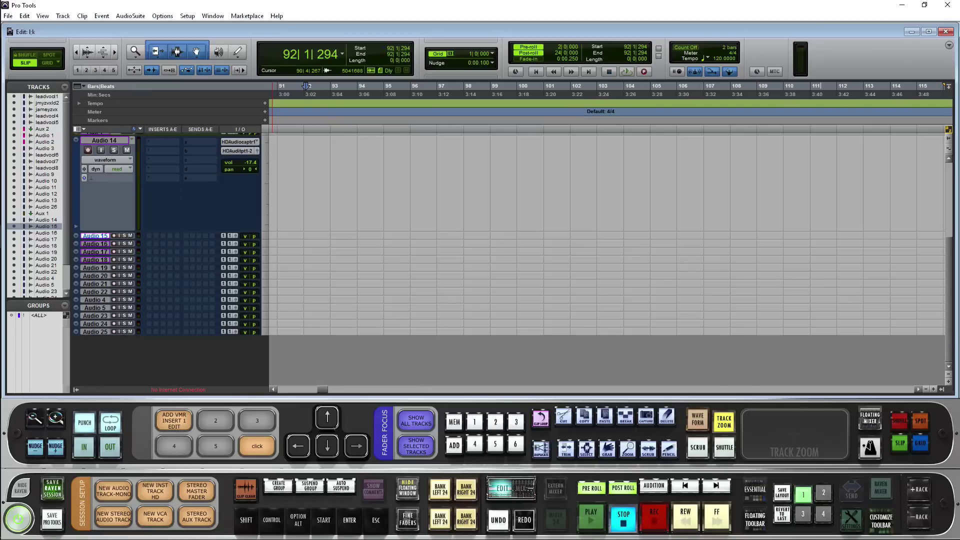
pyautogui.click(174, 420)
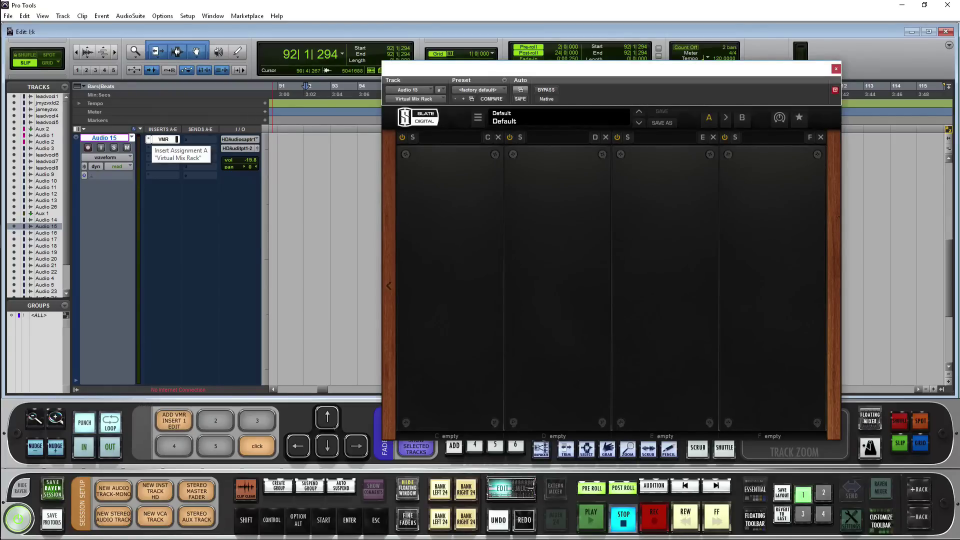
pyautogui.click(174, 420)
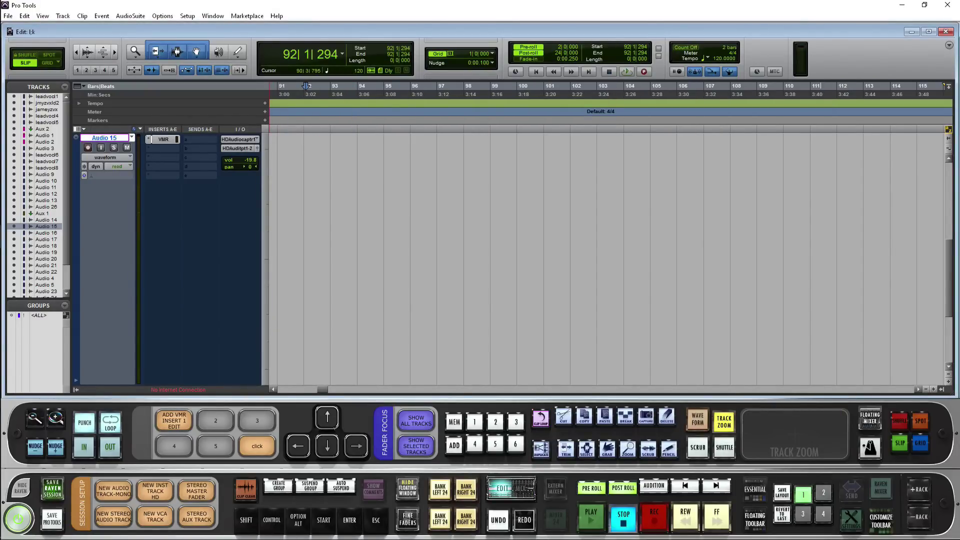
# Create window configuration 3 named ALIGN FOR CLICKS, storing the window layout with its display settings
pyautogui.click(212, 15)
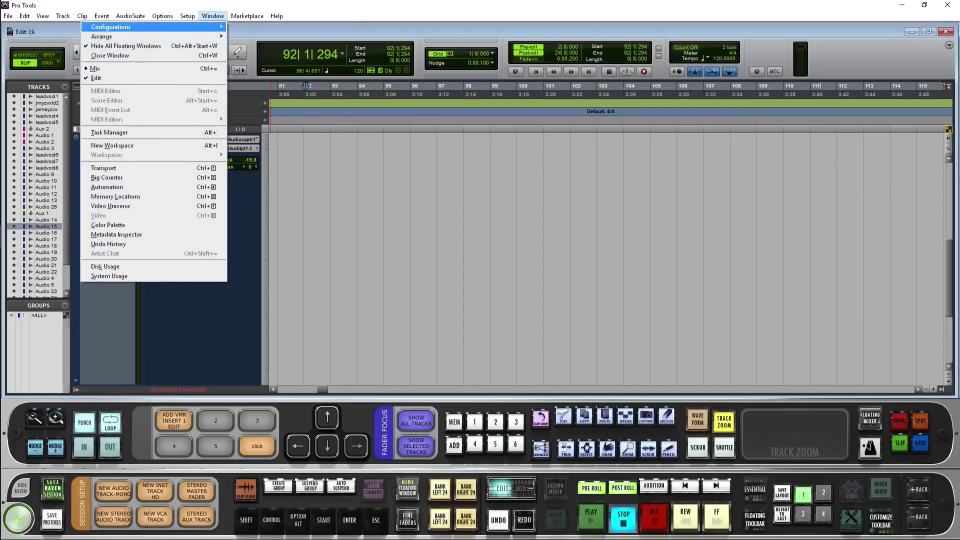
pyautogui.moveTo(210, 27)
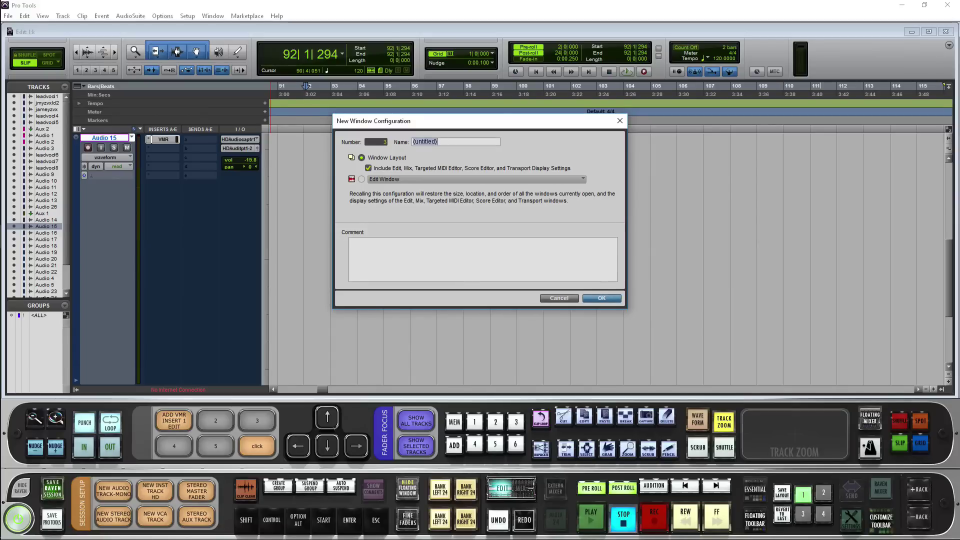
pyautogui.write('ALIGN FOR CLICKS')
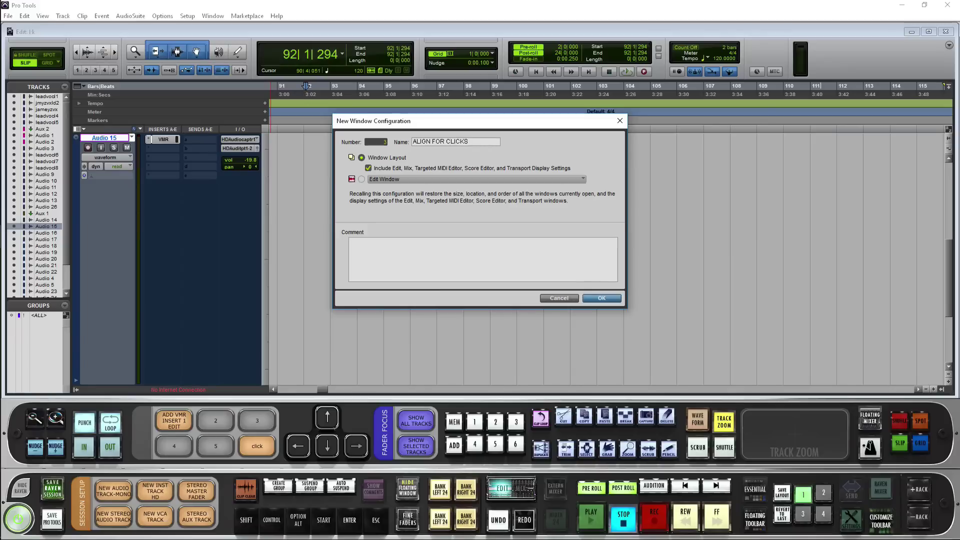
pyautogui.press('Return')
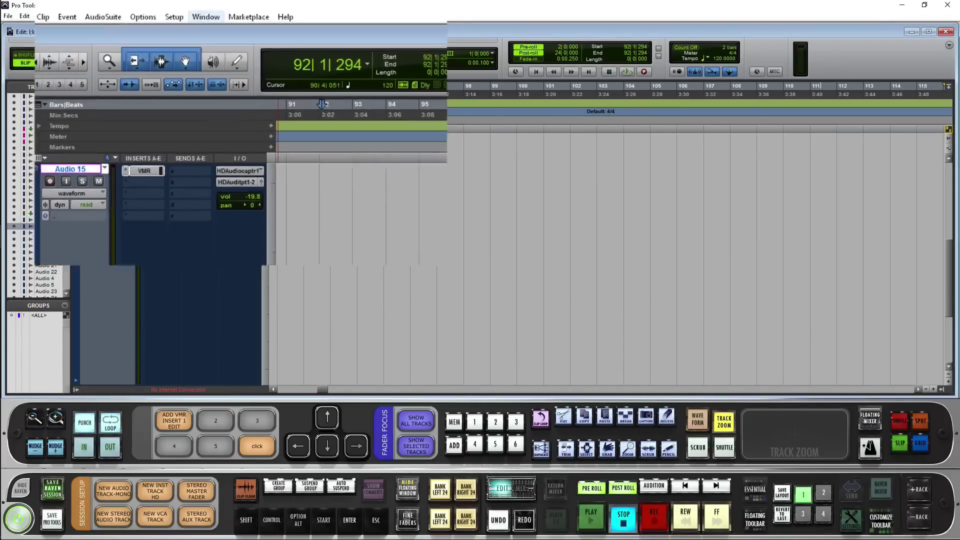
# Recall the ALIGN FOR CLICKS window configuration
pyautogui.click(206, 17)
pyautogui.moveTo(190, 31)
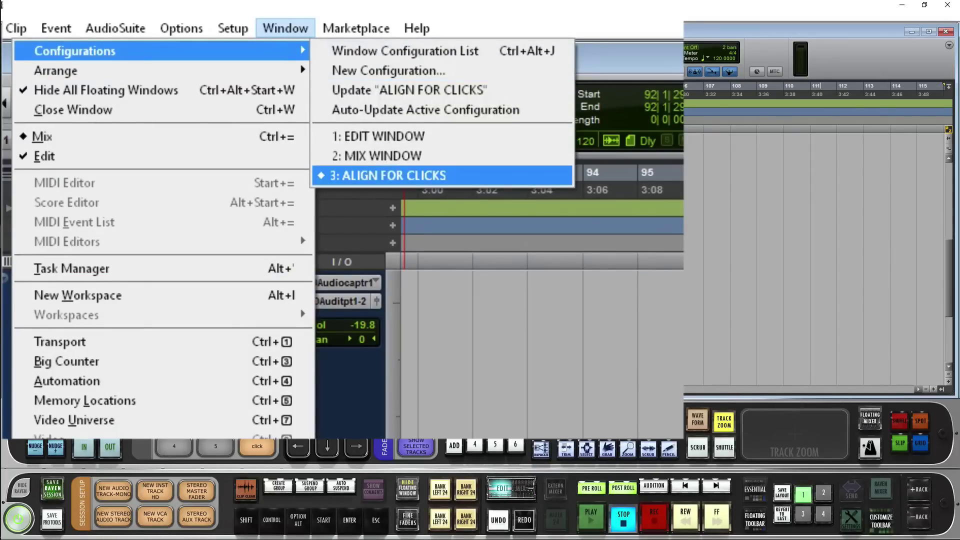
pyautogui.click(390, 174)
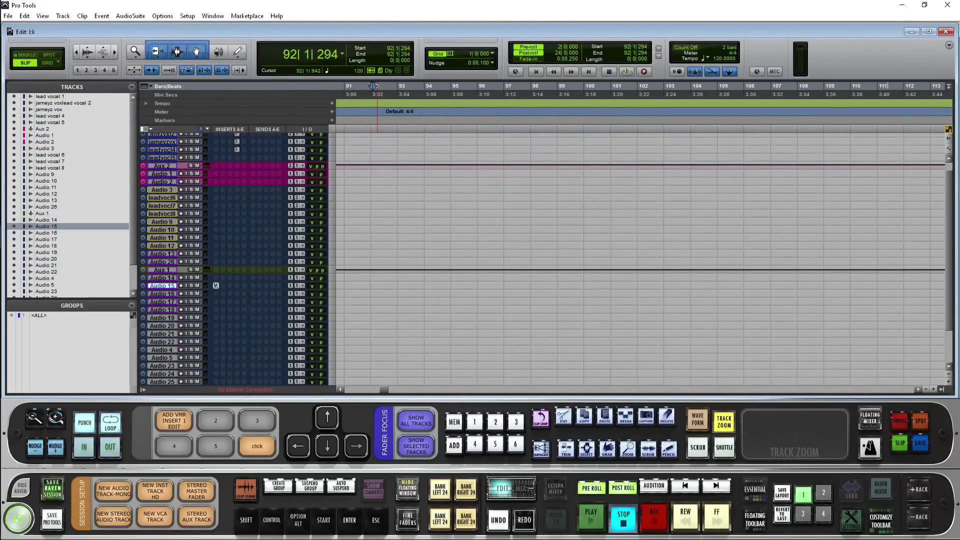
# Widen the track list, and recall the ALIGN FOR CLICKS window configuration to restore the layout
pyautogui.moveTo(138, 240); pyautogui.dragTo(180, 240)
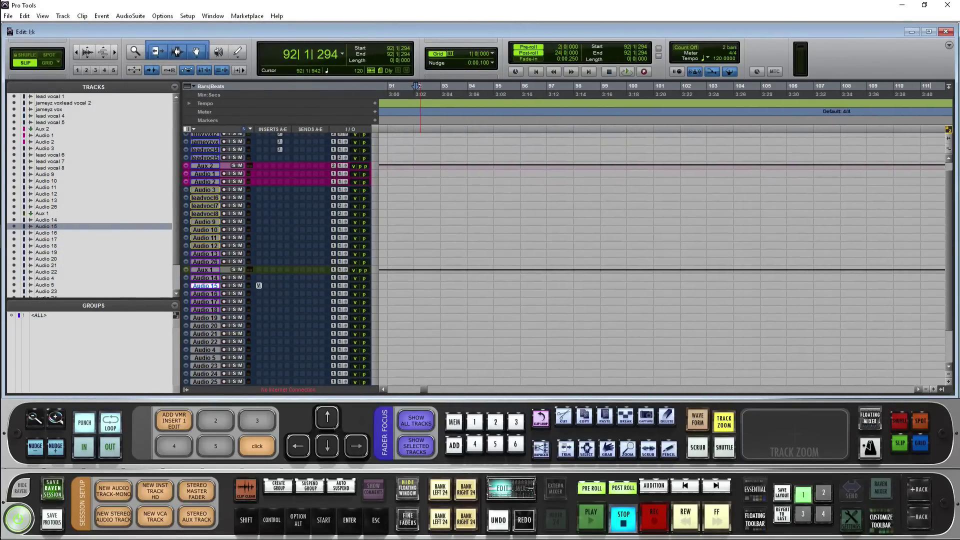
pyautogui.click(212, 16)
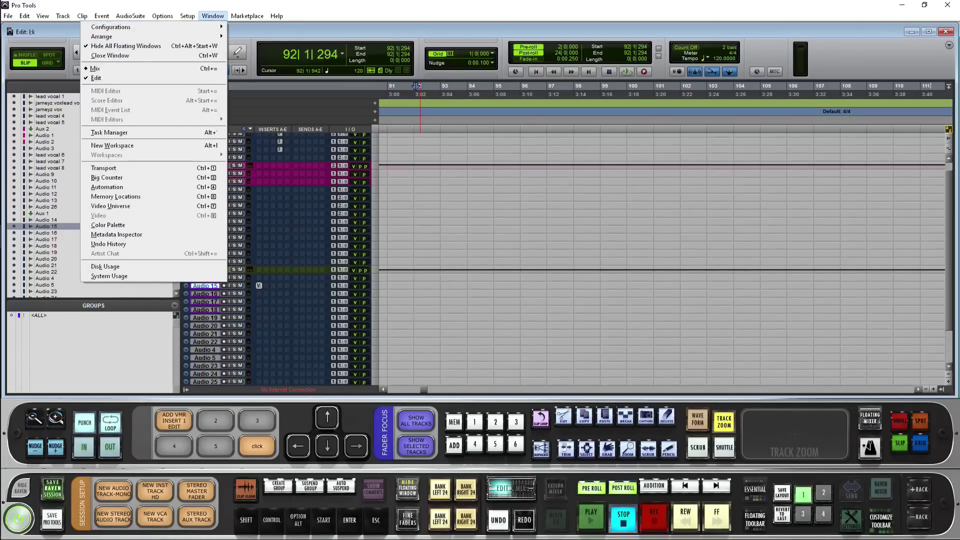
pyautogui.moveTo(200, 27)
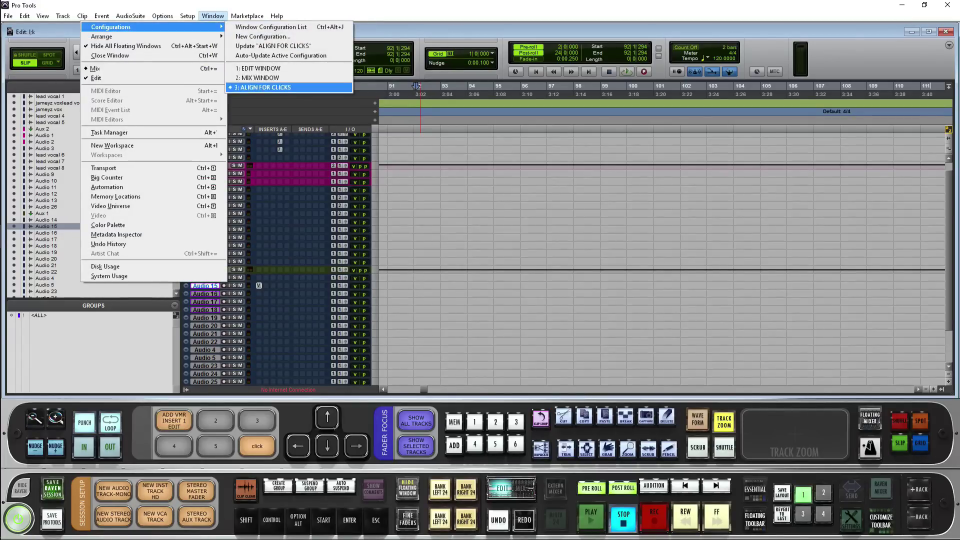
pyautogui.click(262, 87)
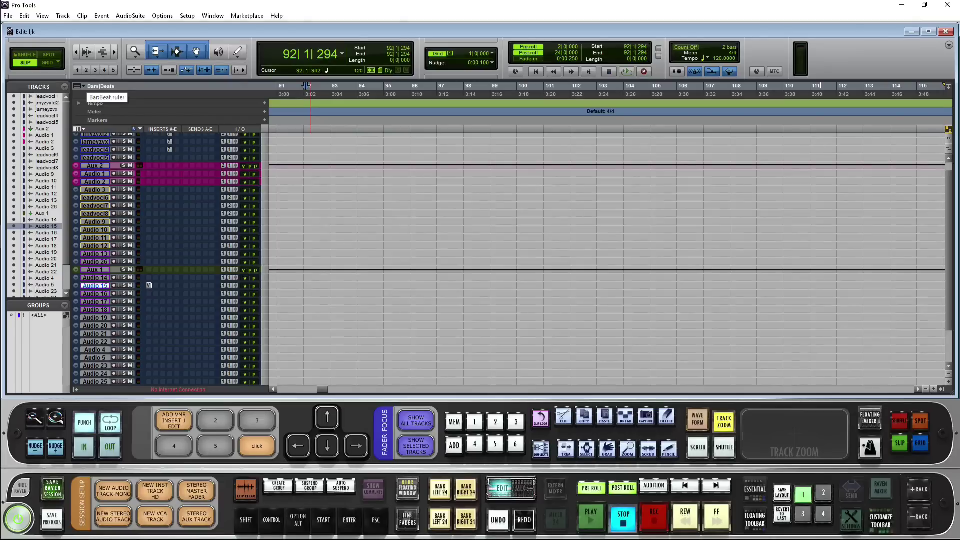
# Add the Avid Lo-Fi plug-in to the third insert slot of Audio 9
pyautogui.click(287, 221)
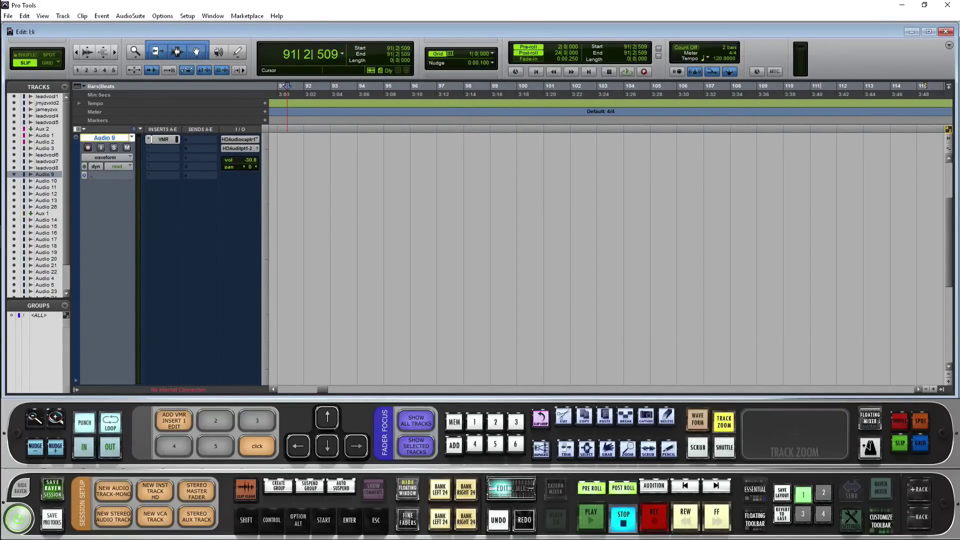
pyautogui.click(162, 152)
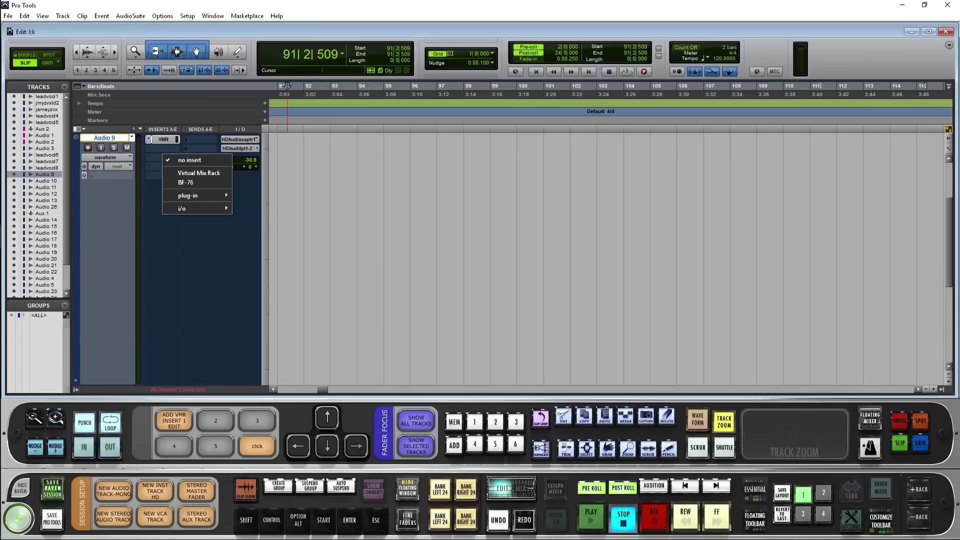
pyautogui.click(188, 196)
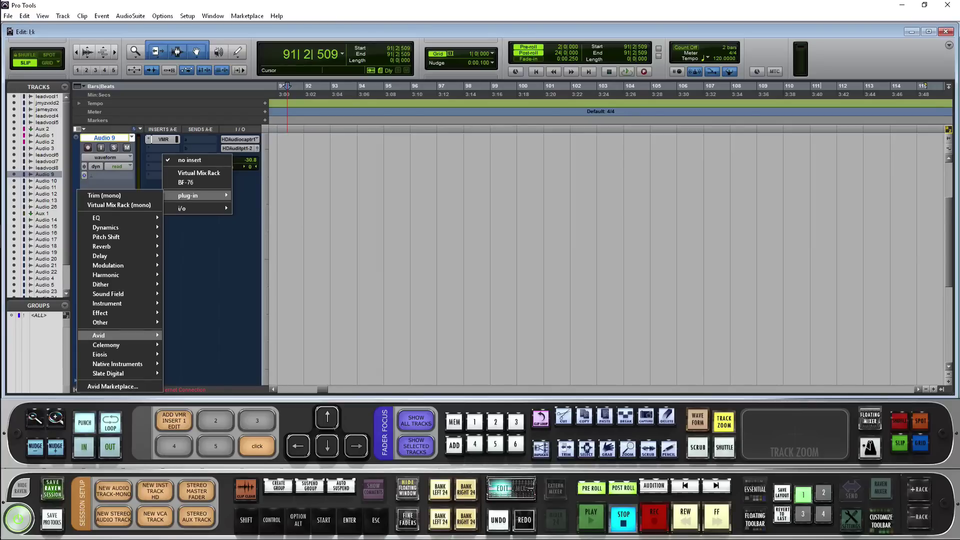
pyautogui.moveTo(120, 335)
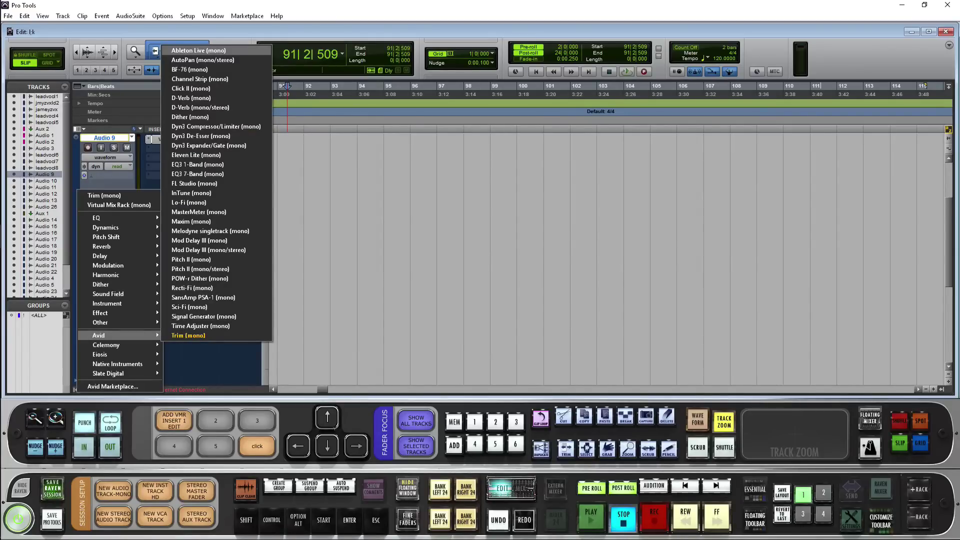
pyautogui.click(119, 204)
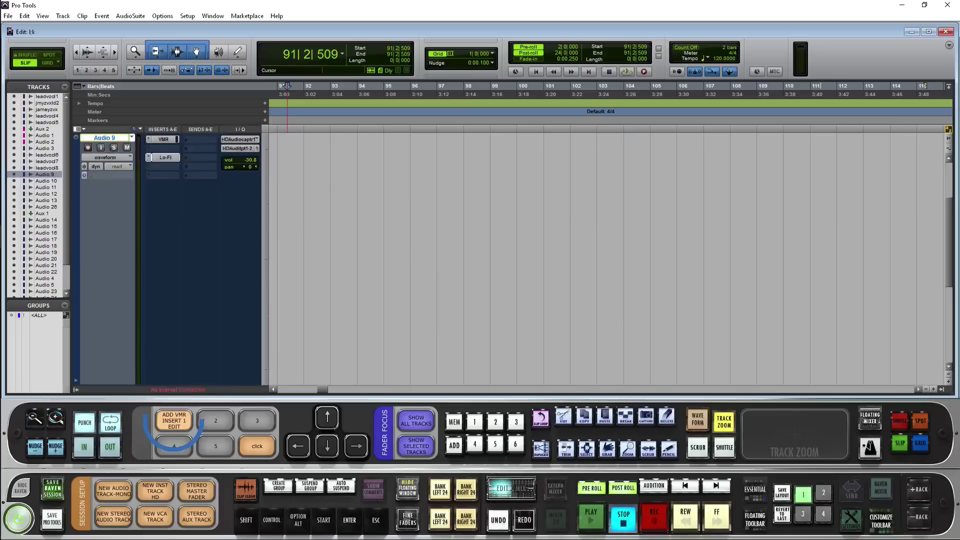
# Open the ADD VMR INSERT 1 EDIT macro for editing and replace its S action with an A key command
pyautogui.rightClick(174, 421)
pyautogui.click(203, 216)
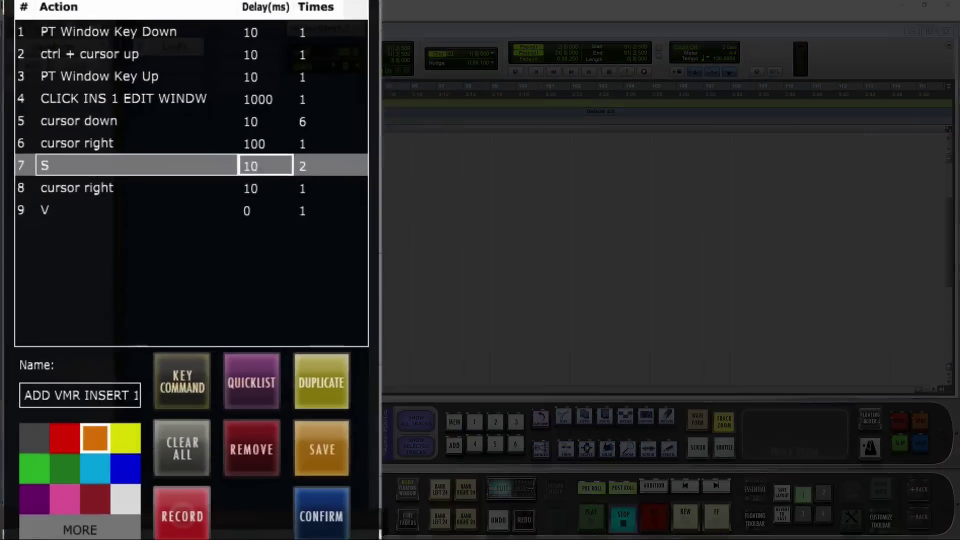
pyautogui.click(169, 323)
pyautogui.press('a')
pyautogui.click(269, 164)
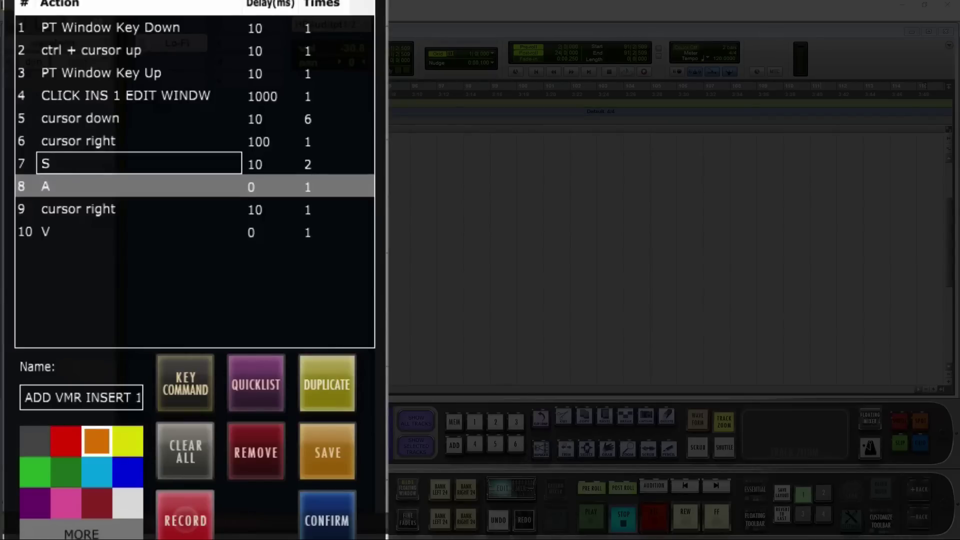
pyautogui.click(270, 164)
pyautogui.click(256, 451)
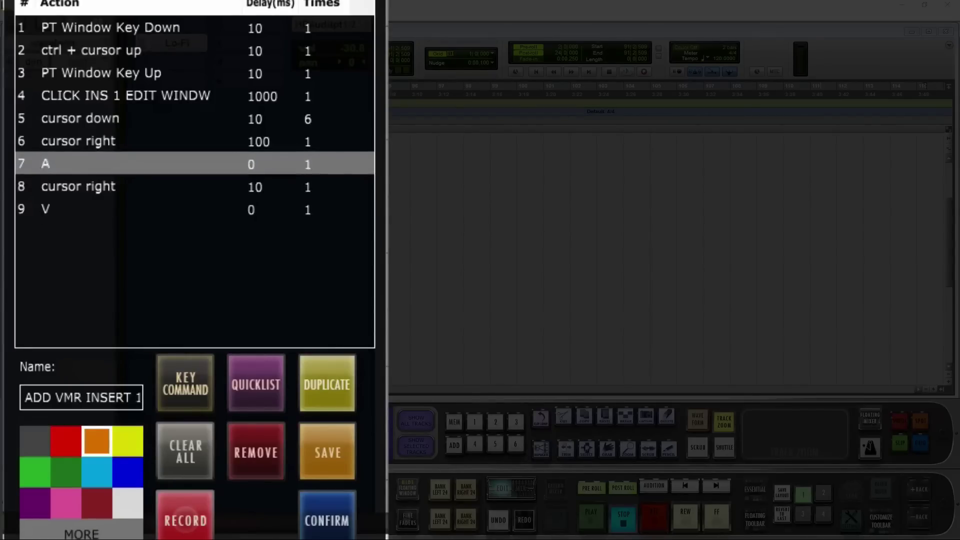
# Replace the macro's final V action with an L key command after the last cursor right
pyautogui.click(270, 187)
pyautogui.click(185, 383)
pyautogui.press('l')
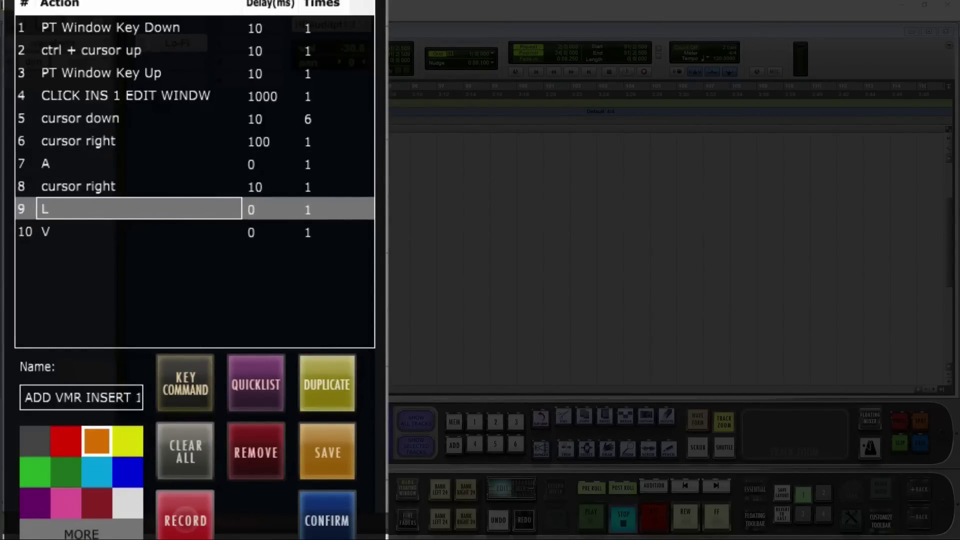
pyautogui.click(256, 231)
pyautogui.click(256, 452)
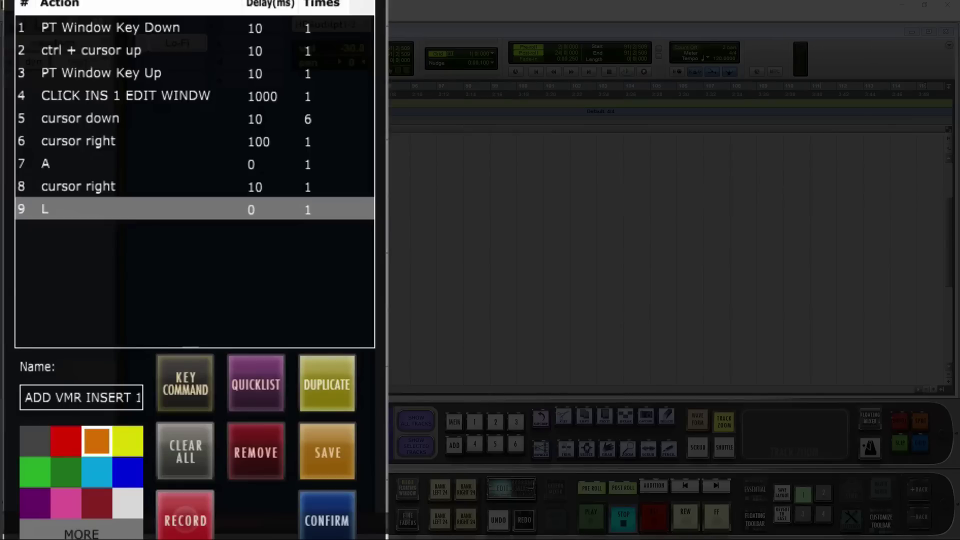
# Rename the macro ADD LO FI INSERT 1 EDIT, confirm it, and test it on Audio 10
pyautogui.click(81, 397)
pyautogui.hotkey('ctrl', 'Left')
pyautogui.hotkey('ctrl', 'Left')
pyautogui.hotkey('ctrl', 'Left')
pyautogui.hotkey('ctrl', 'Left')
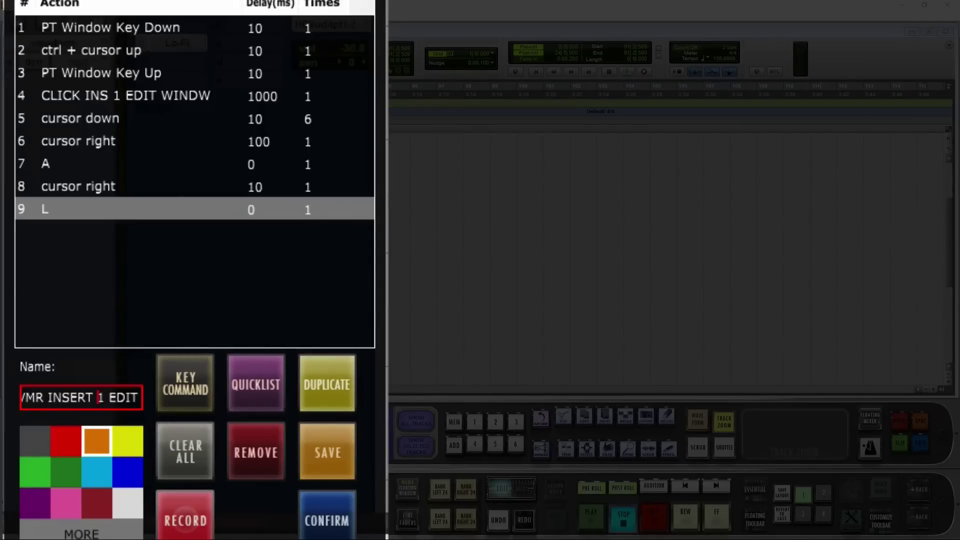
pyautogui.hotkey('ctrl', 'shift', 'Right')
pyautogui.write('LO FI')
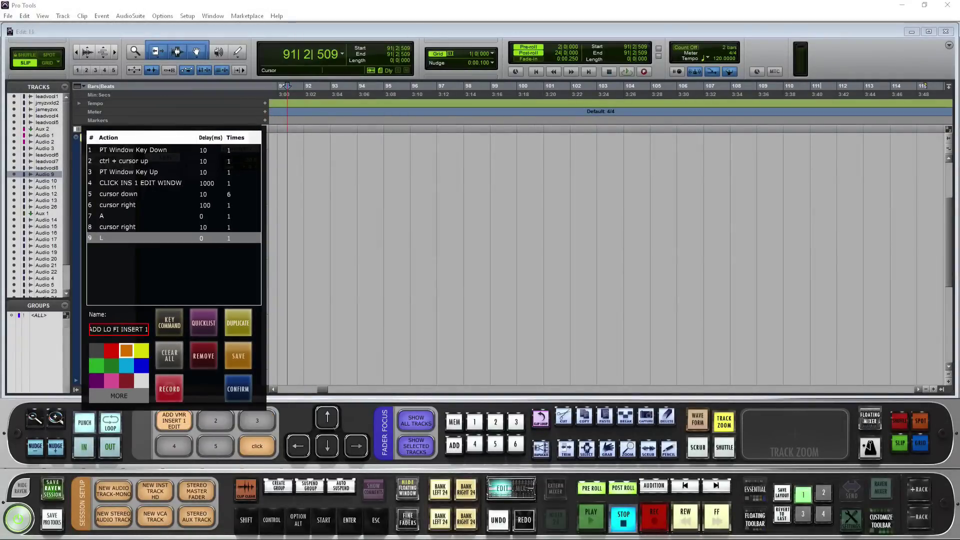
pyautogui.click(238, 389)
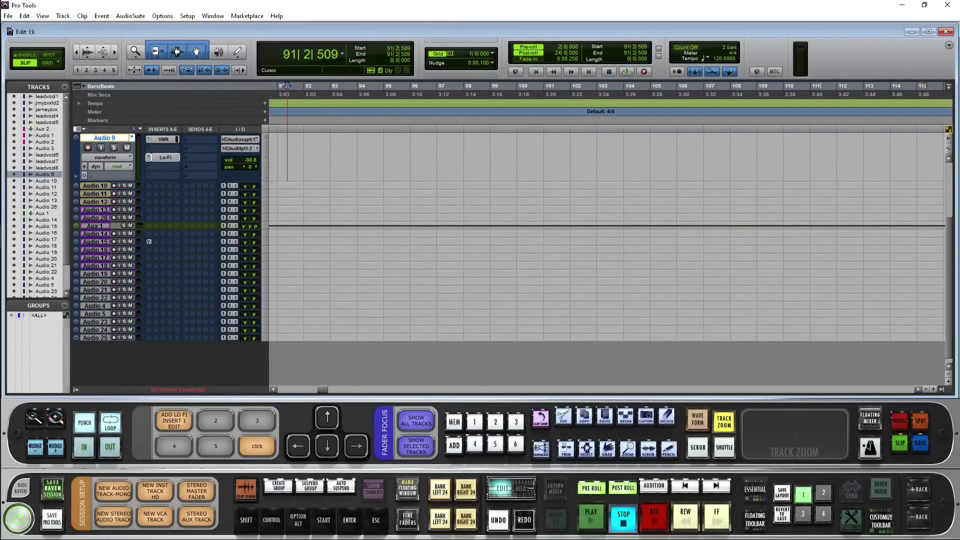
pyautogui.click(327, 445)
pyautogui.click(174, 421)
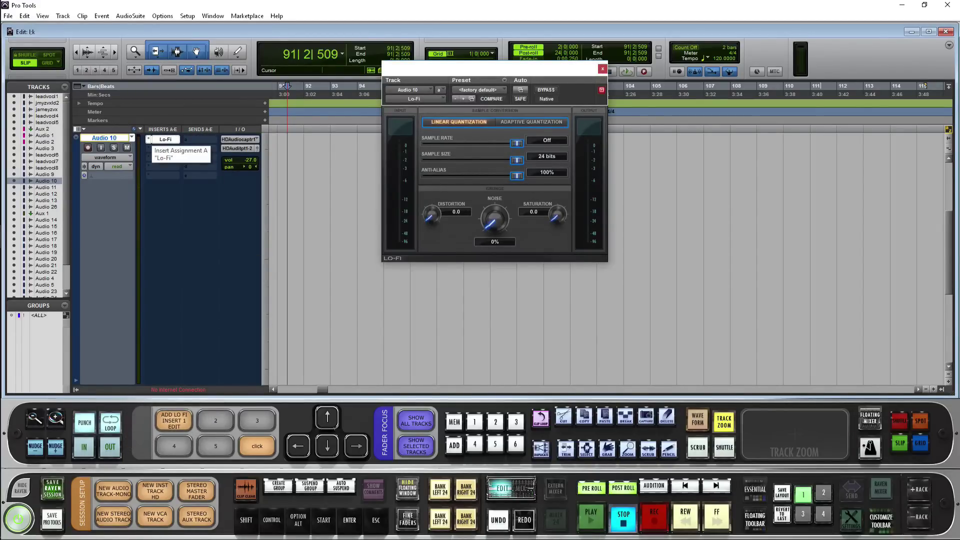
# Rename the macro ADD LO FI INSERT 2 EDIT and confirm it
pyautogui.click(174, 421)
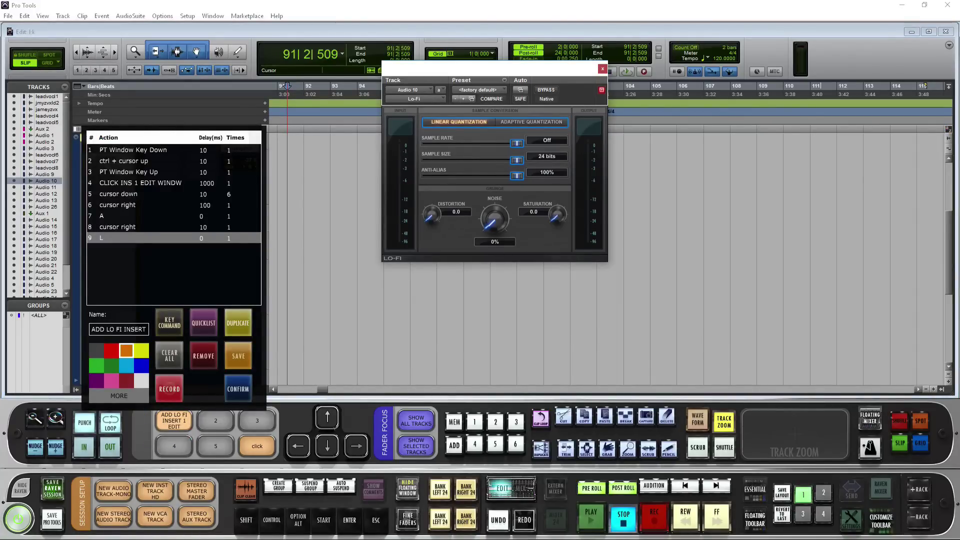
pyautogui.click(119, 330)
pyautogui.click(146, 330)
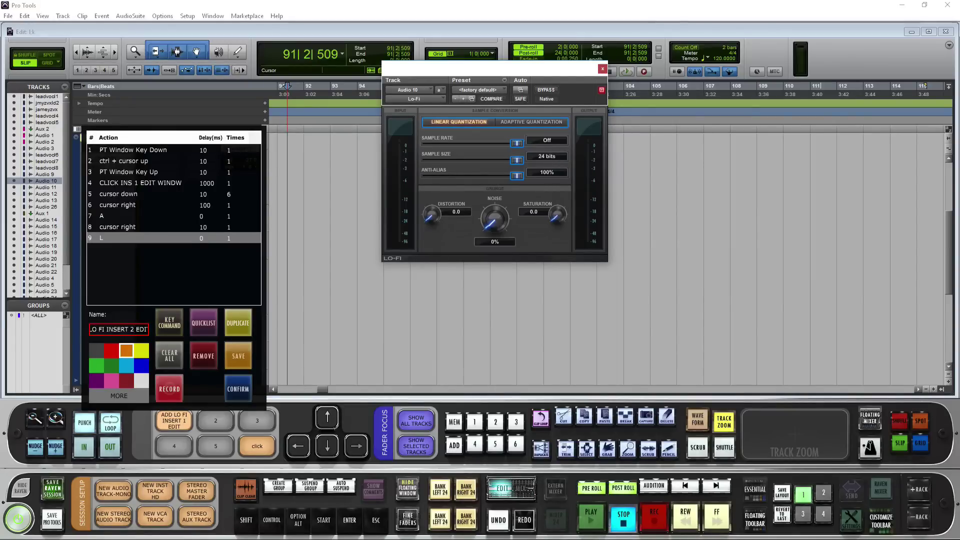
pyautogui.click(238, 389)
# Using empty macro slot 3, record a click on Audio 10's second insert and save the recording as CLICK INS 2 EDIT WINDW
pyautogui.click(257, 421)
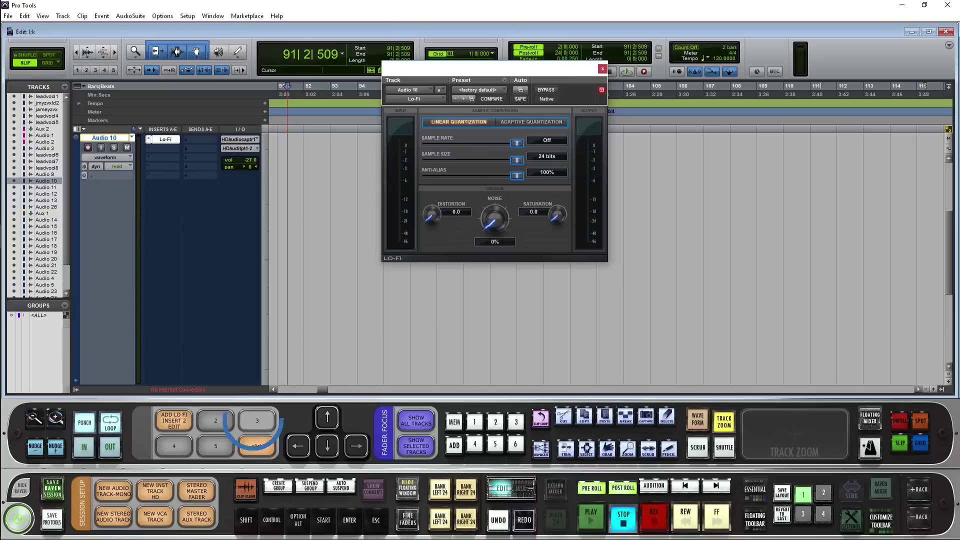
pyautogui.click(253, 389)
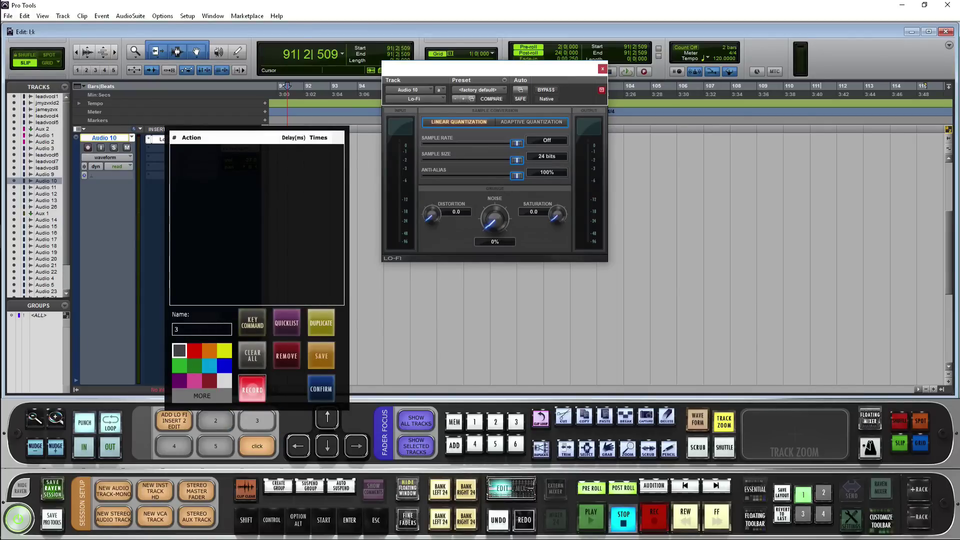
pyautogui.click(151, 148)
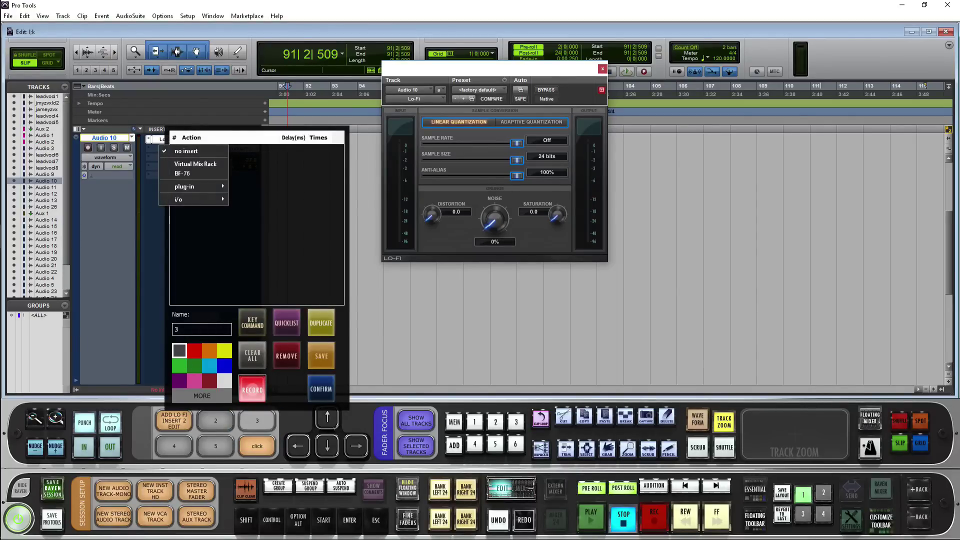
pyautogui.click(252, 389)
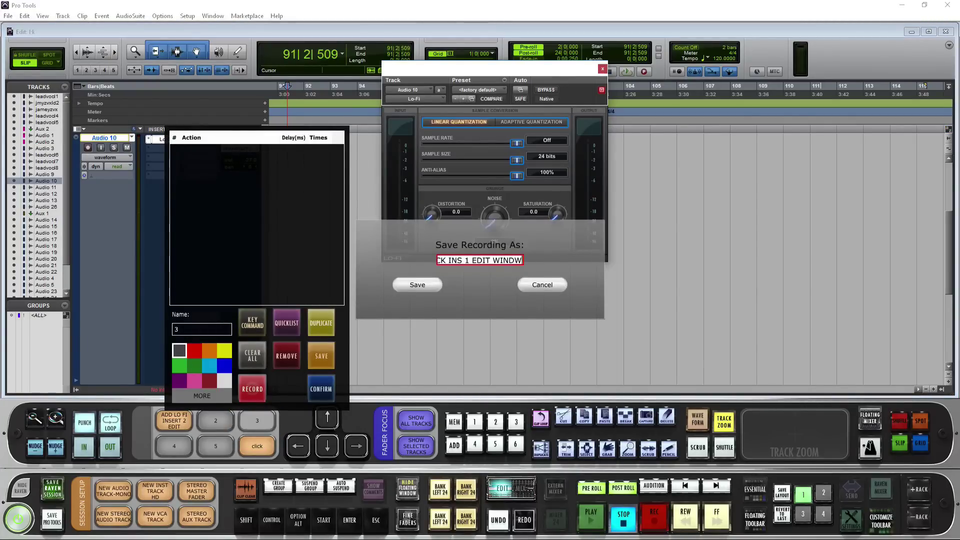
pyautogui.click(472, 259)
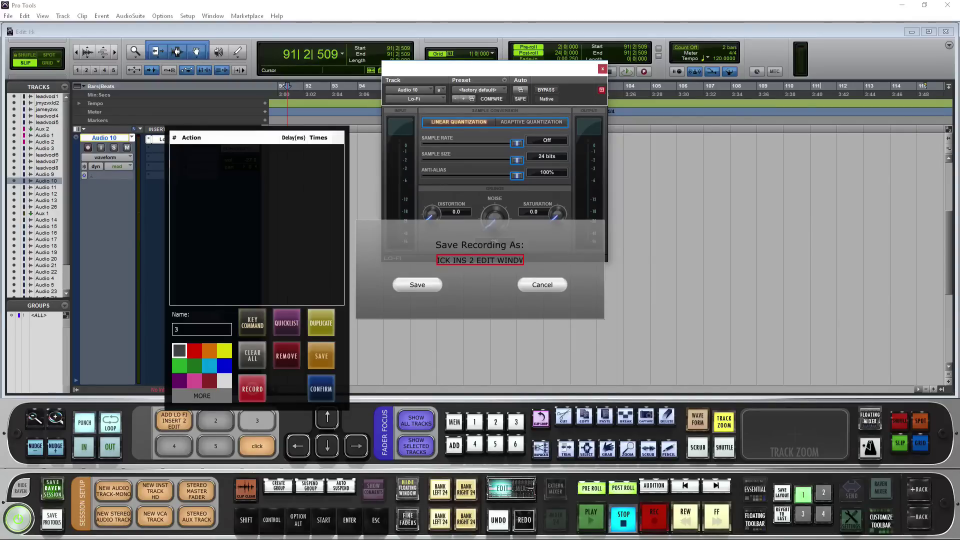
pyautogui.click(541, 284)
pyautogui.click(321, 389)
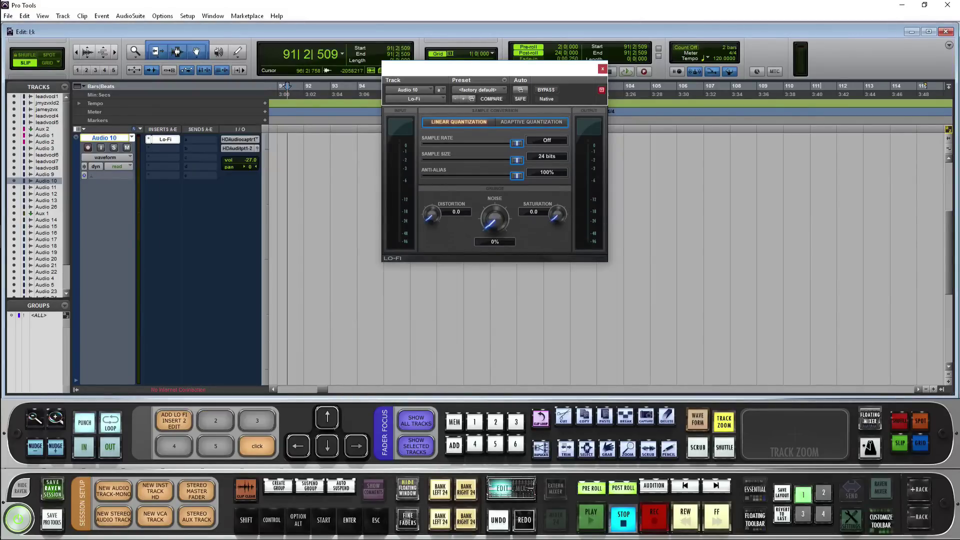
# In the ADD LO FI INSERT 2 EDIT macro, add the user script CLICK INS 2 EDIT WINDW below the CLICK INS 1 EDIT WINDW action
pyautogui.click(174, 420)
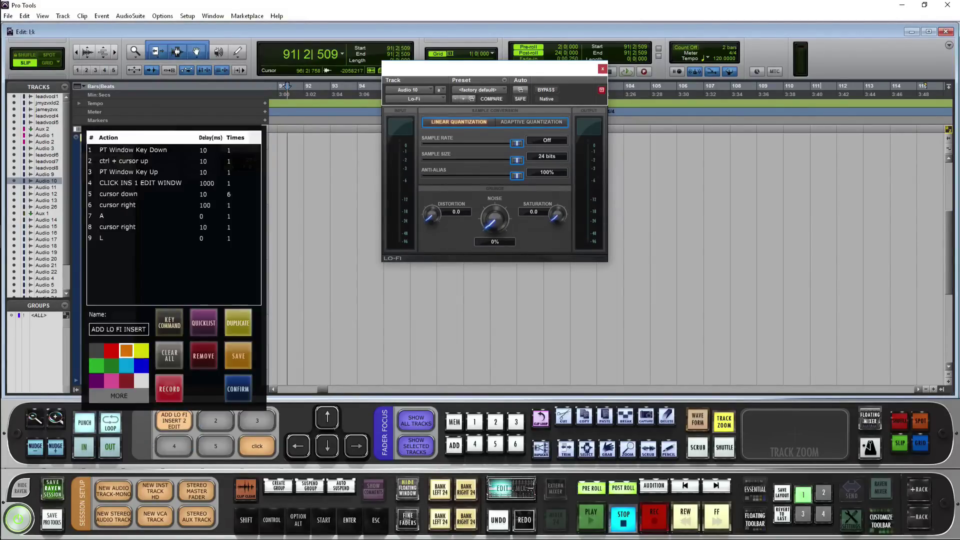
pyautogui.click(208, 183)
pyautogui.click(175, 337)
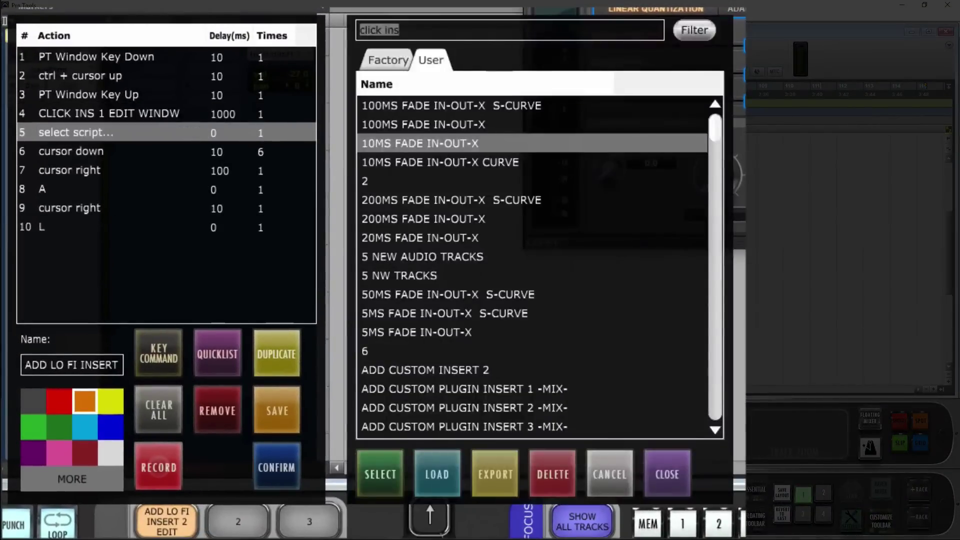
pyautogui.write('click ins')
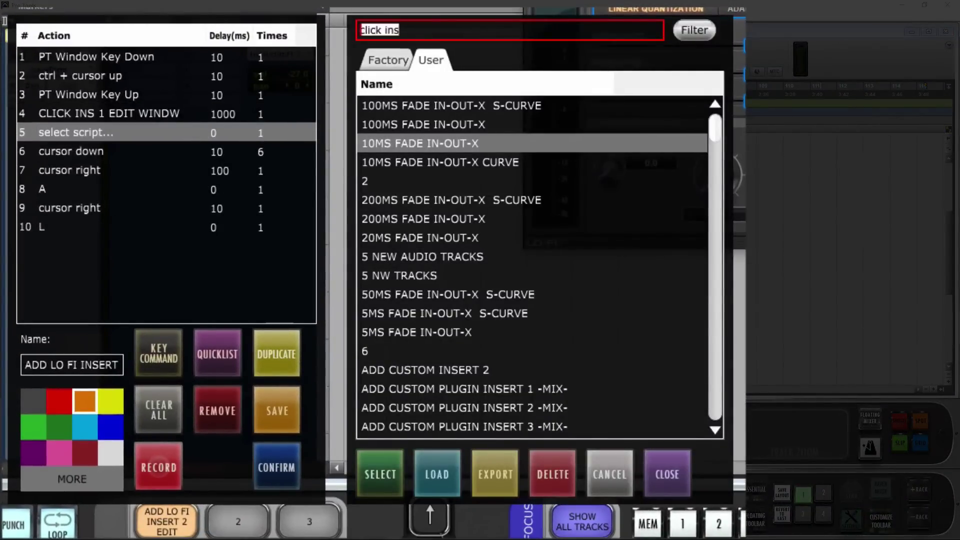
pyautogui.press('BackSpace')
pyautogui.press('BackSpace')
pyautogui.press('BackSpace')
pyautogui.press('BackSpace')
pyautogui.press('BackSpace')
pyautogui.press('BackSpace')
pyautogui.press('BackSpace')
pyautogui.write('ick ins')
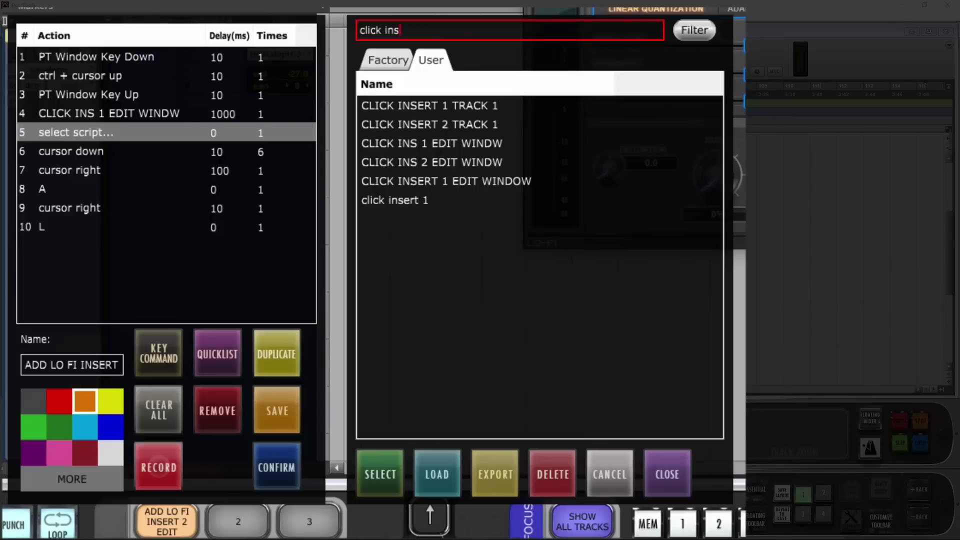
pyautogui.click(431, 162)
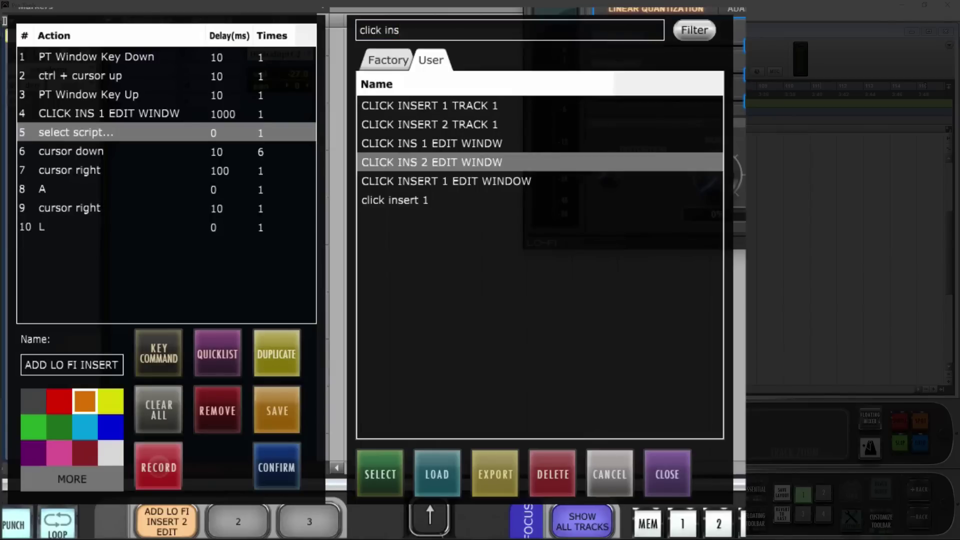
pyautogui.click(380, 474)
pyautogui.click(667, 474)
# Remove the CLICK INS 1 EDIT WINDW action and set the CLICK INS 2 EDIT WINDW delay to 1000 ms
pyautogui.click(223, 114)
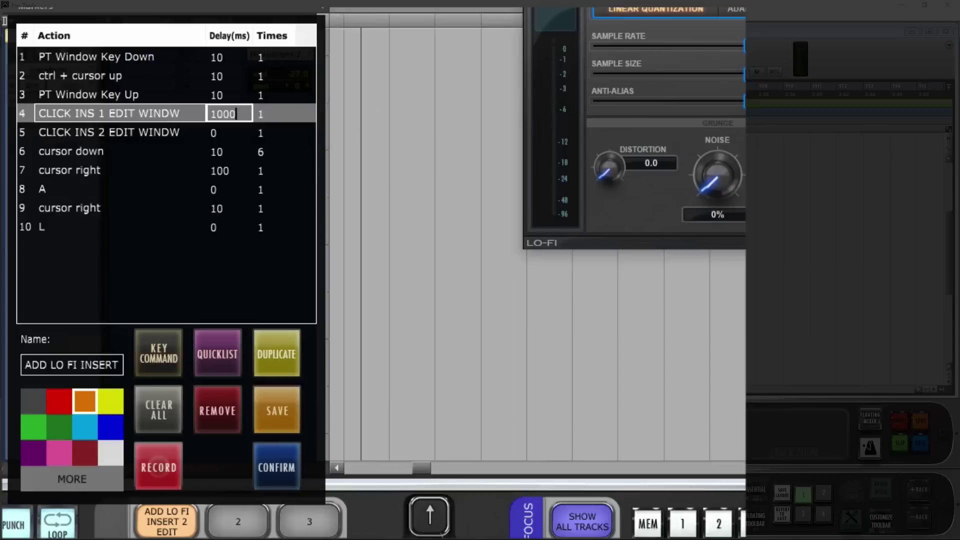
pyautogui.click(218, 410)
pyautogui.doubleClick(223, 114)
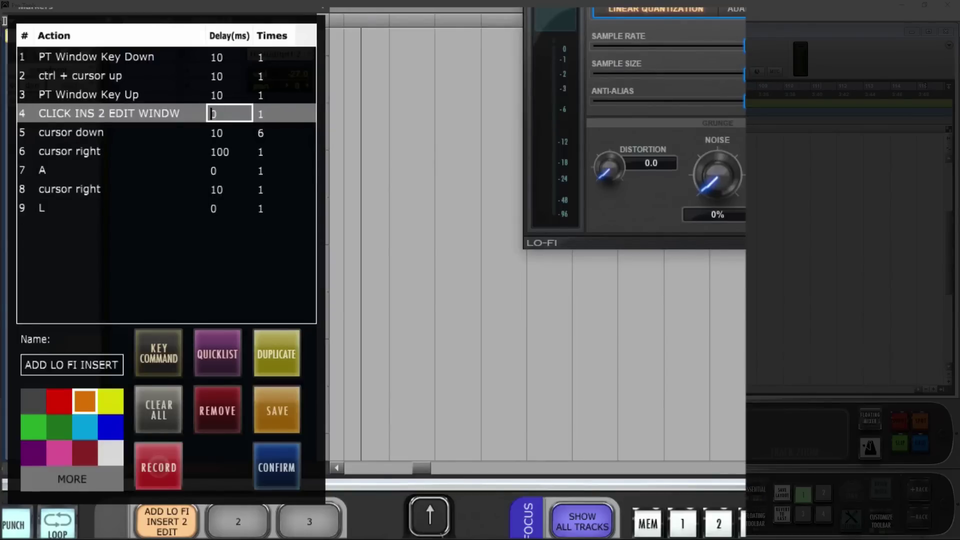
pyautogui.write('1000')
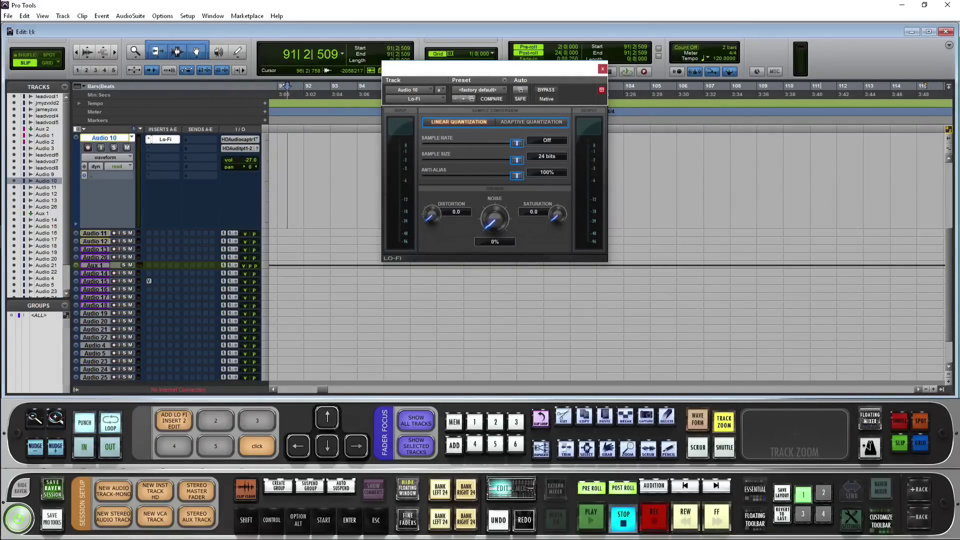
# Select Audio 11 and run the ADD LO FI INSERT 2 EDIT macro on it
pyautogui.press(';')
pyautogui.click(174, 420)
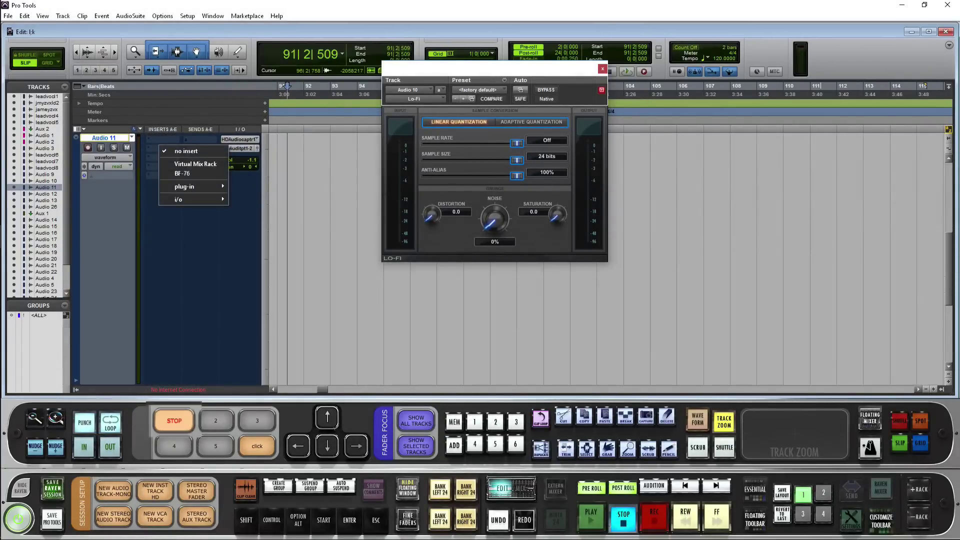